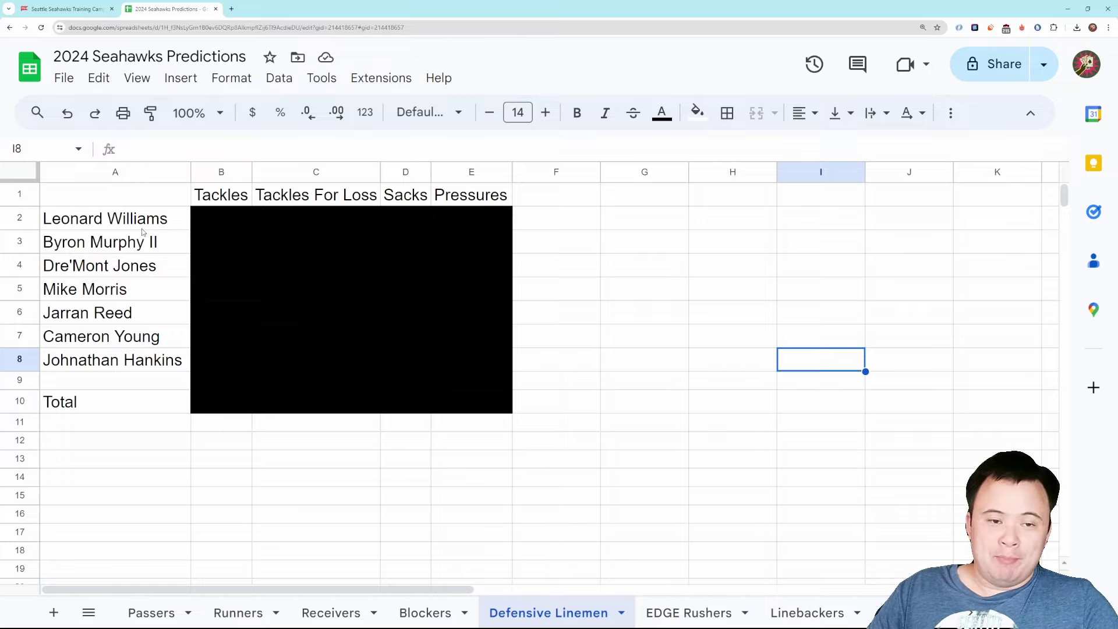
Step: Reset cell B2's fill color so the Tackles value 57 shows
click(224, 225)
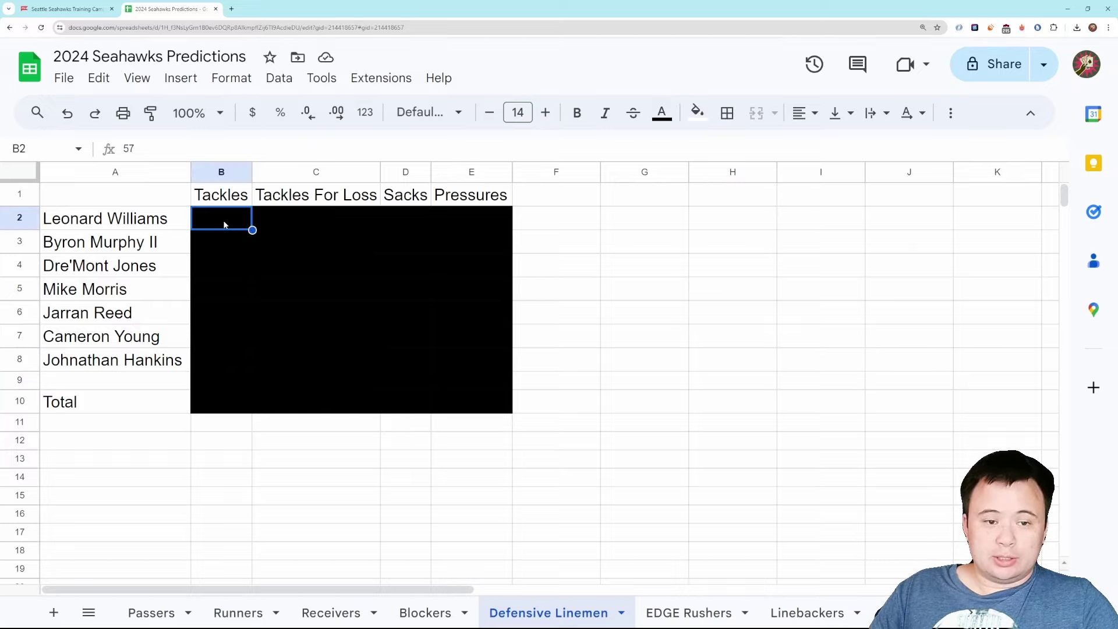
click(697, 113)
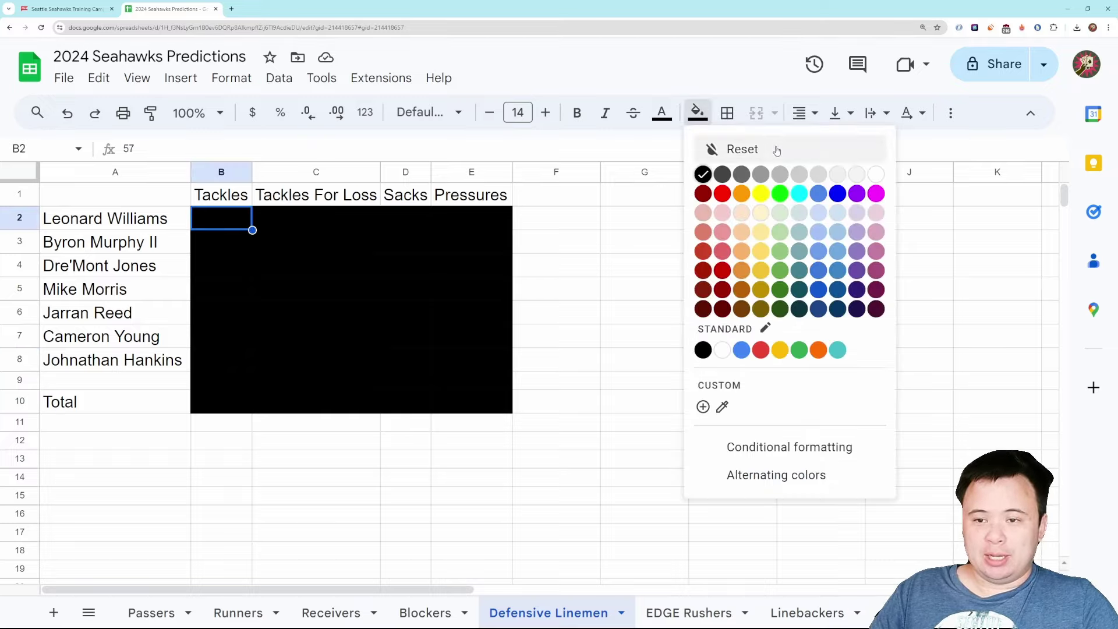
click(741, 147)
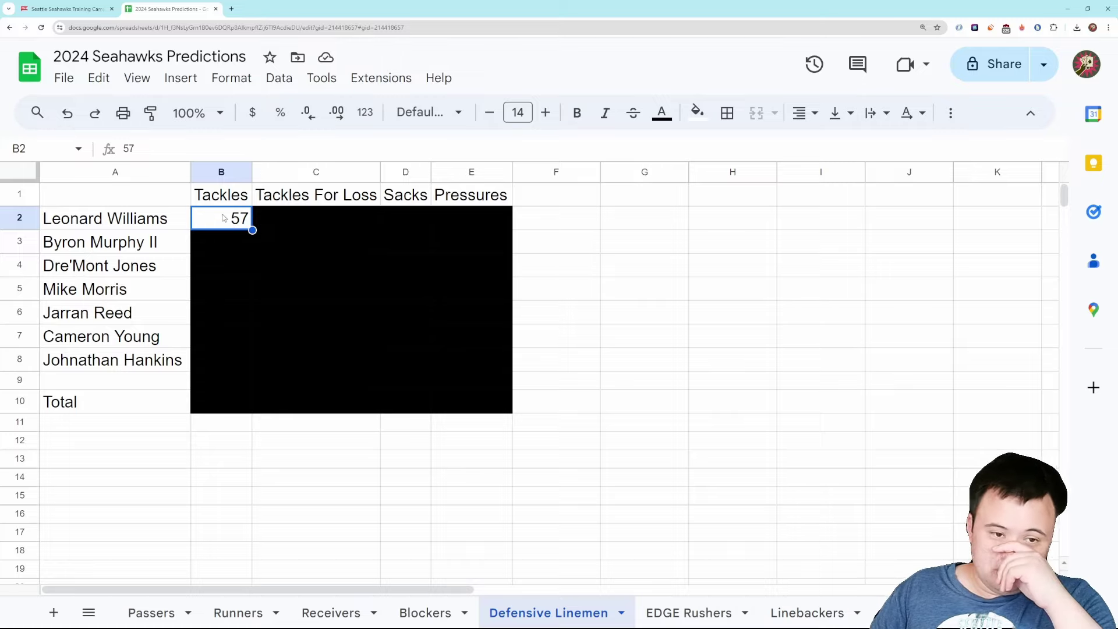
Step: Reset the fill on C2 and D2 to show 9 tackles for loss and 6.5 sacks
click(285, 219)
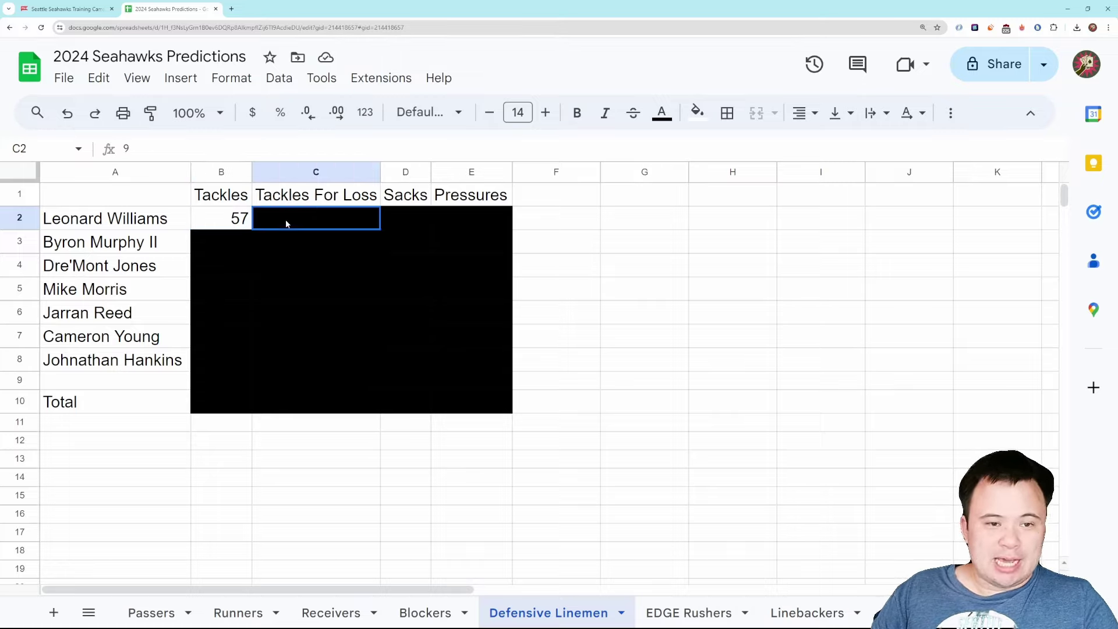
click(698, 112)
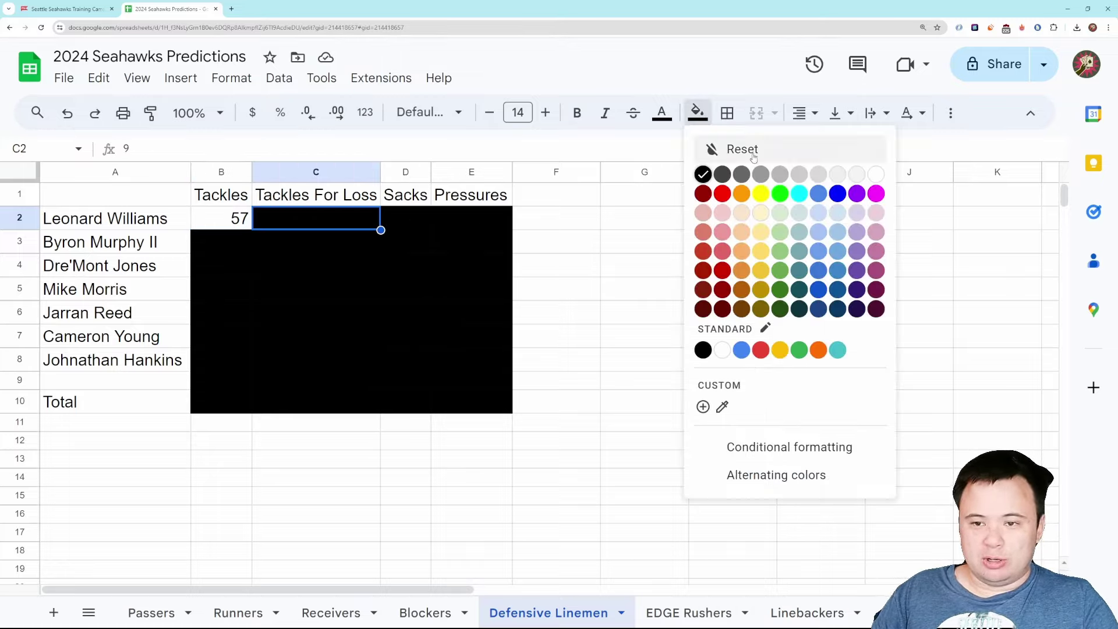
click(728, 147)
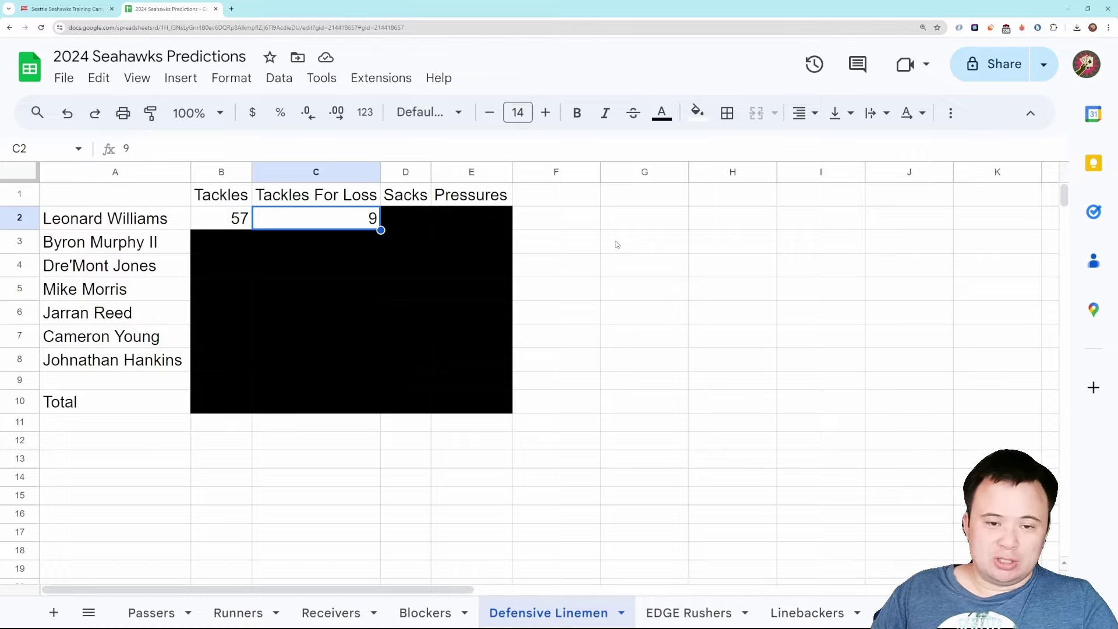
click(406, 226)
click(697, 113)
click(718, 153)
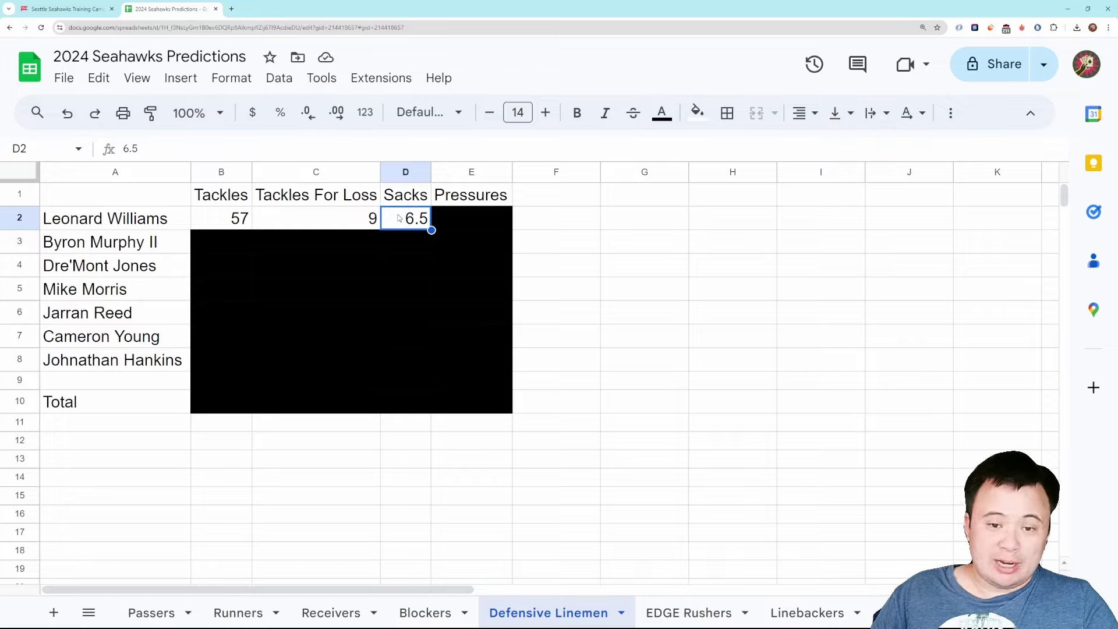
Step: Reset E2's fill to show 22 pressures, then select B3
click(467, 222)
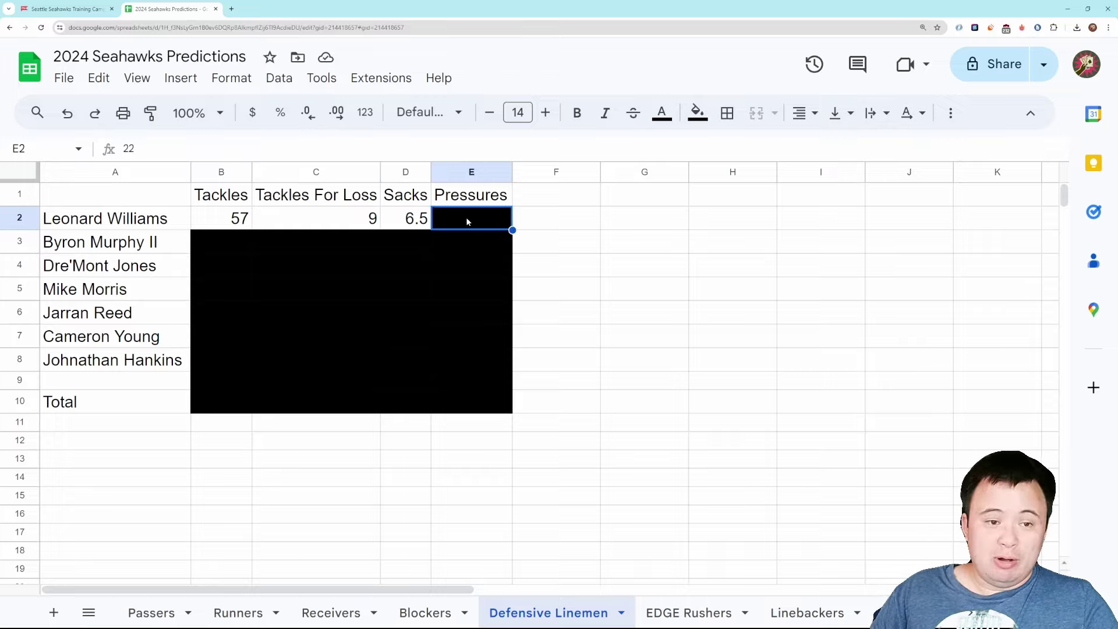
click(697, 113)
click(751, 153)
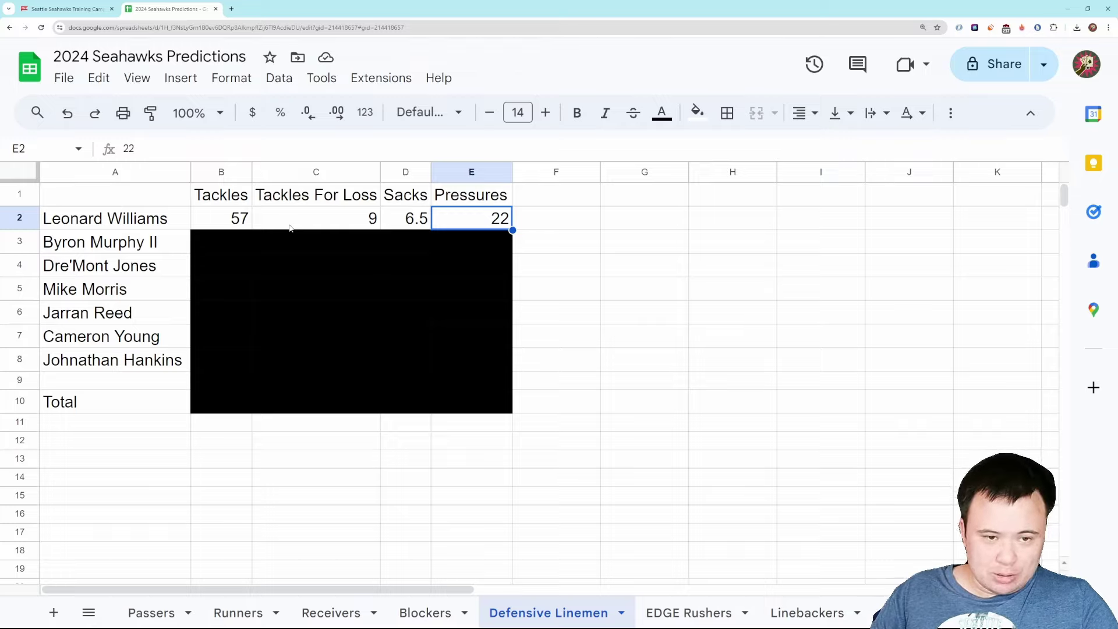
click(230, 246)
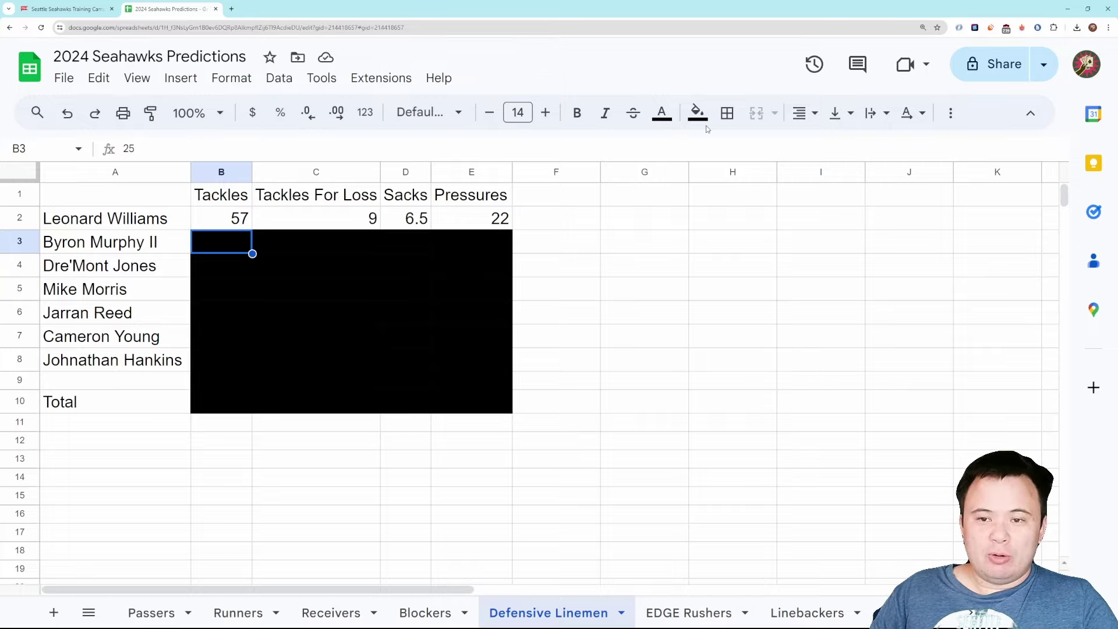
Step: Reset the fill on B3 and C3, showing 25 tackles and 6 tackles for loss
click(703, 108)
click(744, 148)
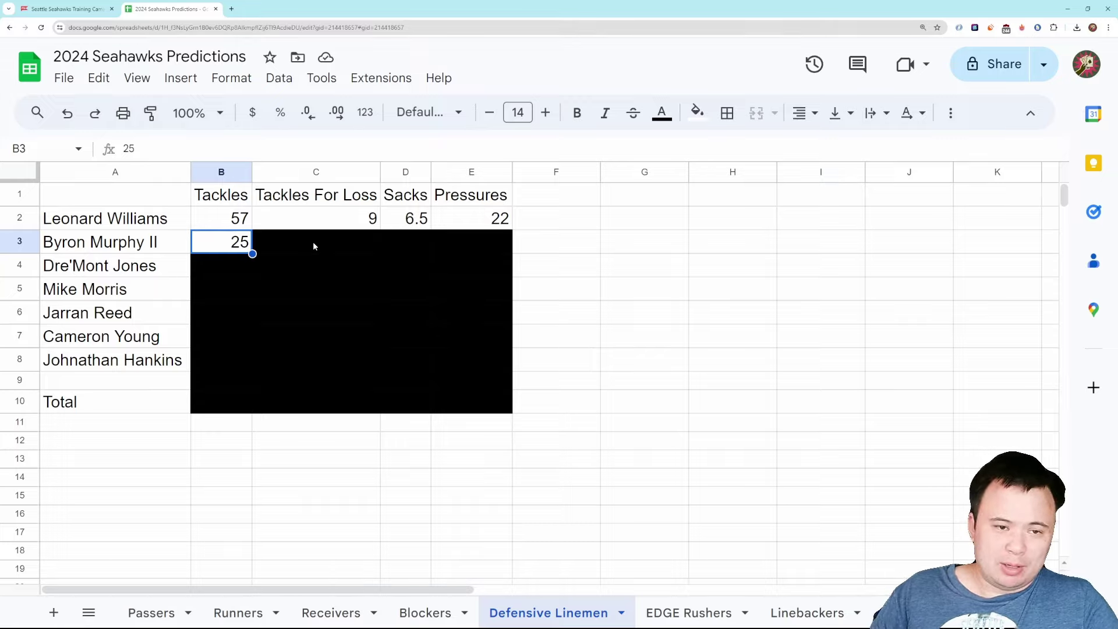
click(313, 244)
click(697, 112)
click(752, 150)
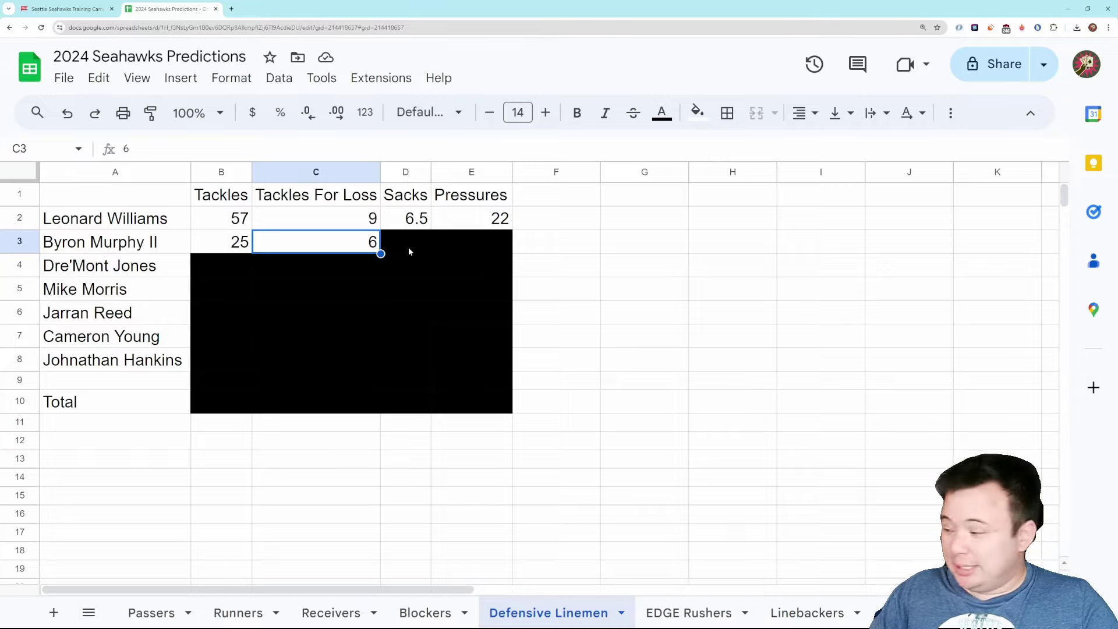
Step: Clear the black fill from D3 and E3 to show 3.5 sacks and 15 pressures
click(408, 247)
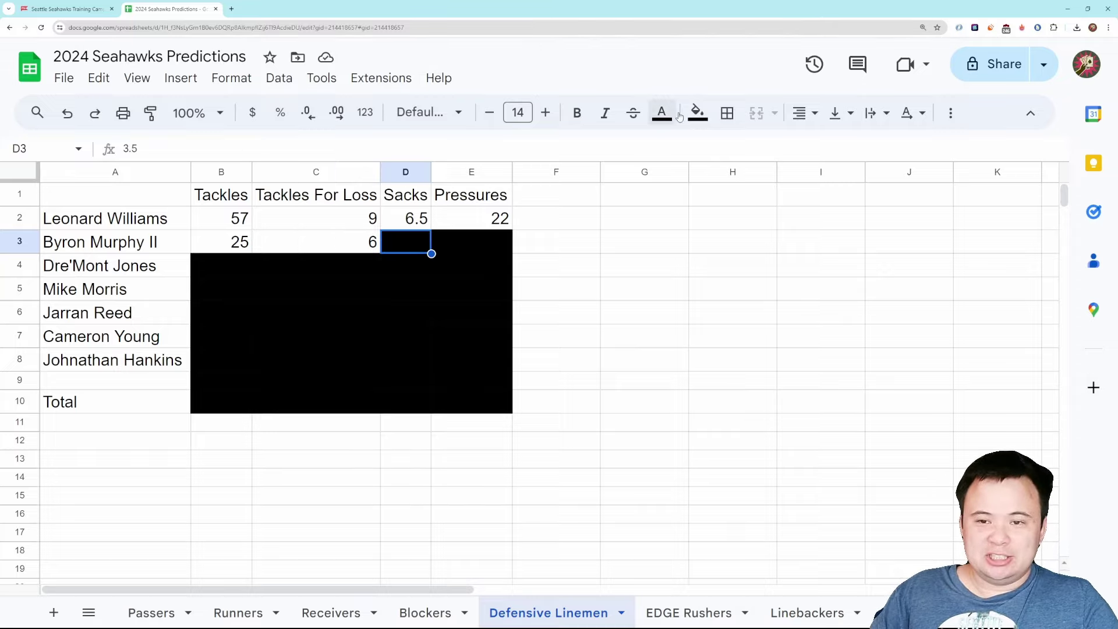
click(697, 113)
click(743, 147)
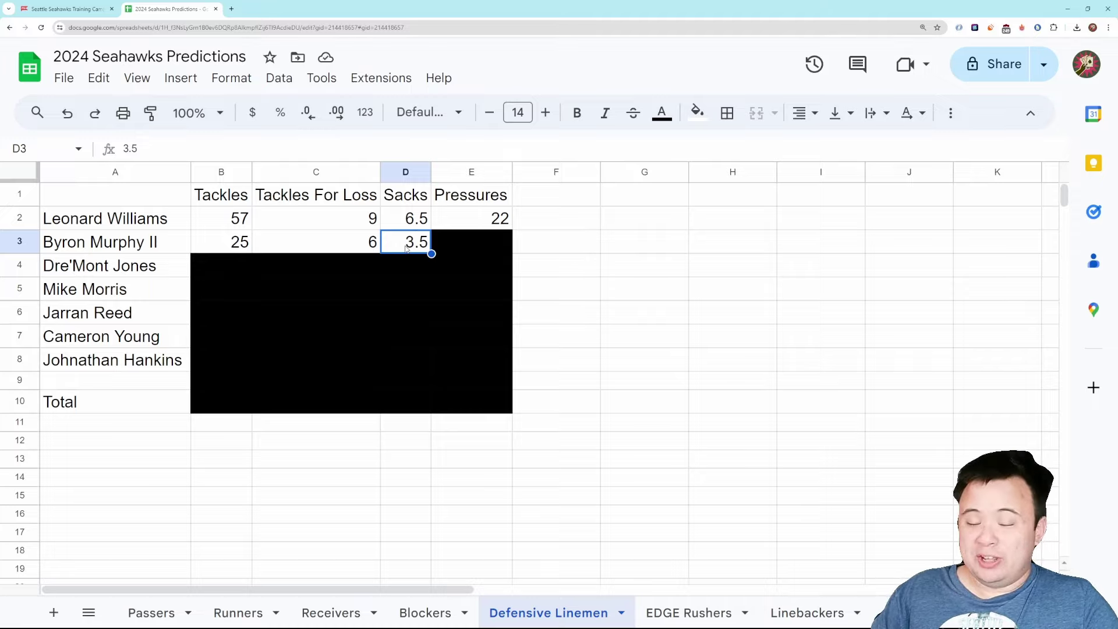
click(454, 243)
click(697, 112)
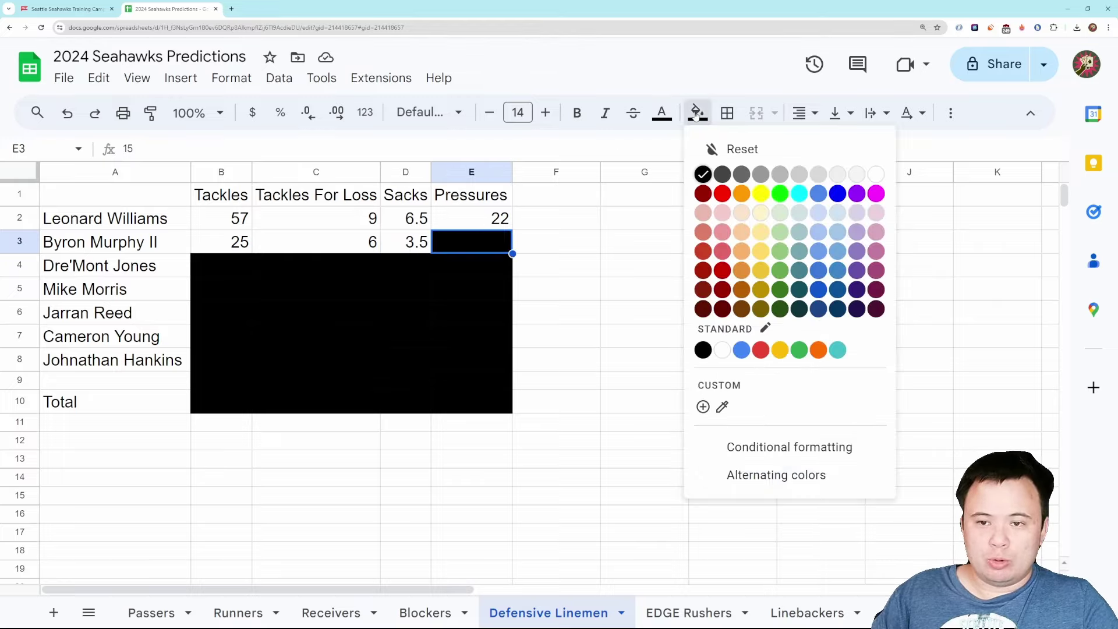
click(752, 156)
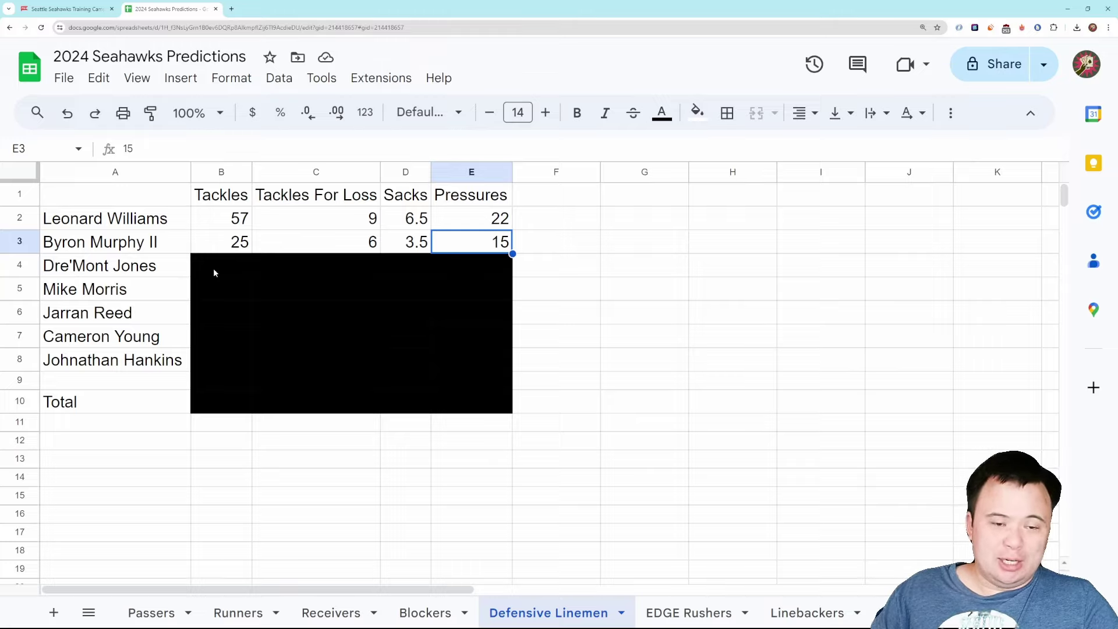
click(141, 271)
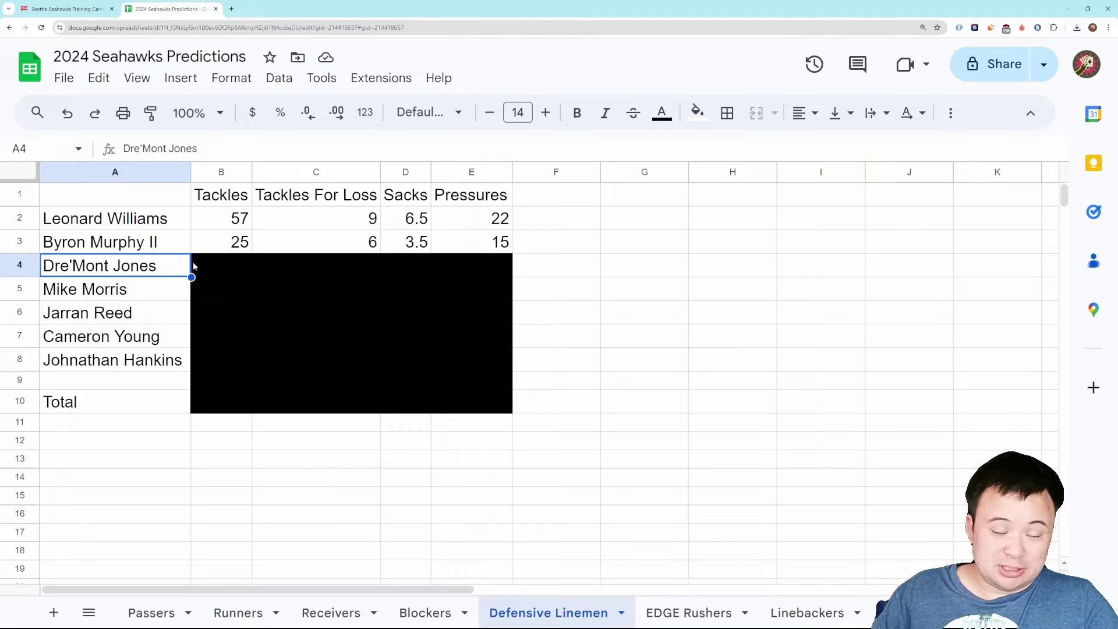
Step: Reset the fill on B4 through E4, revealing 38, 6, 5.5 and 15
click(226, 272)
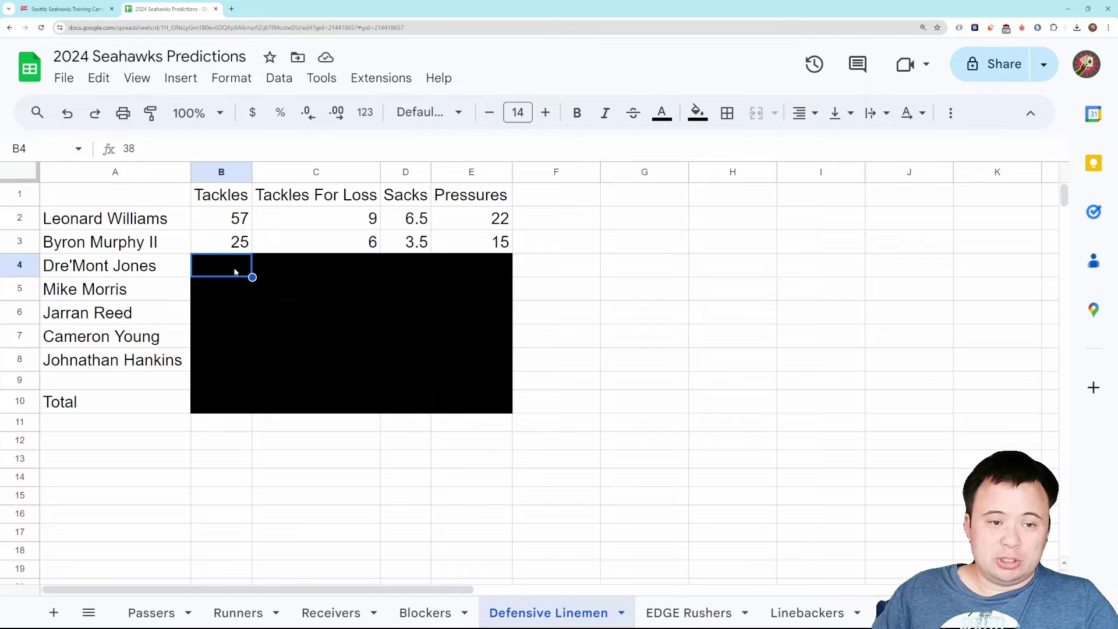
click(697, 112)
click(762, 156)
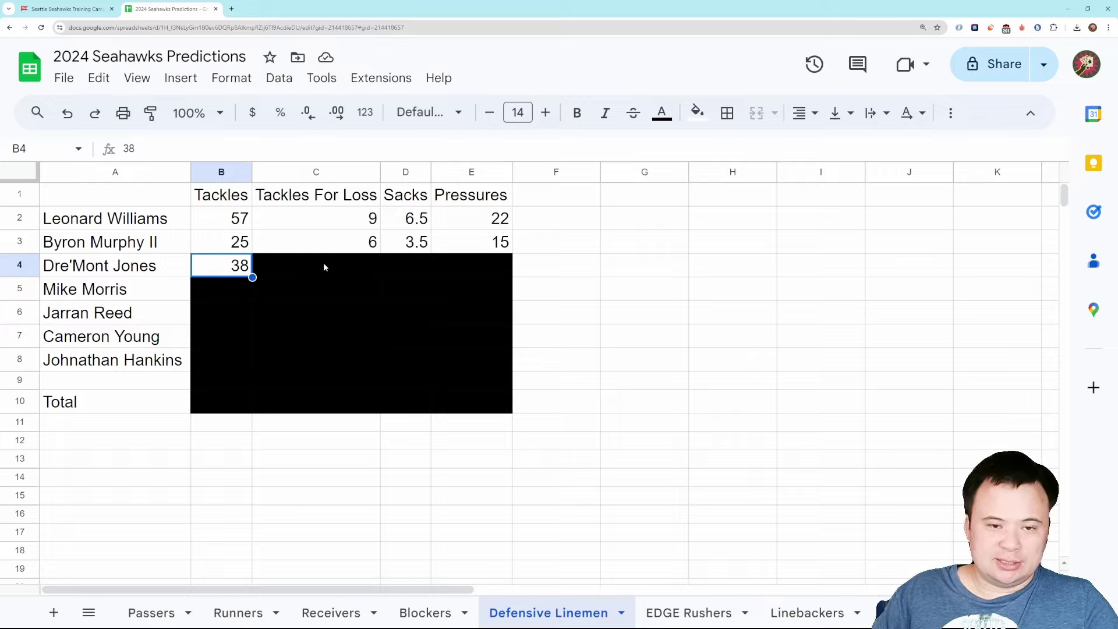
click(324, 268)
click(693, 117)
click(728, 148)
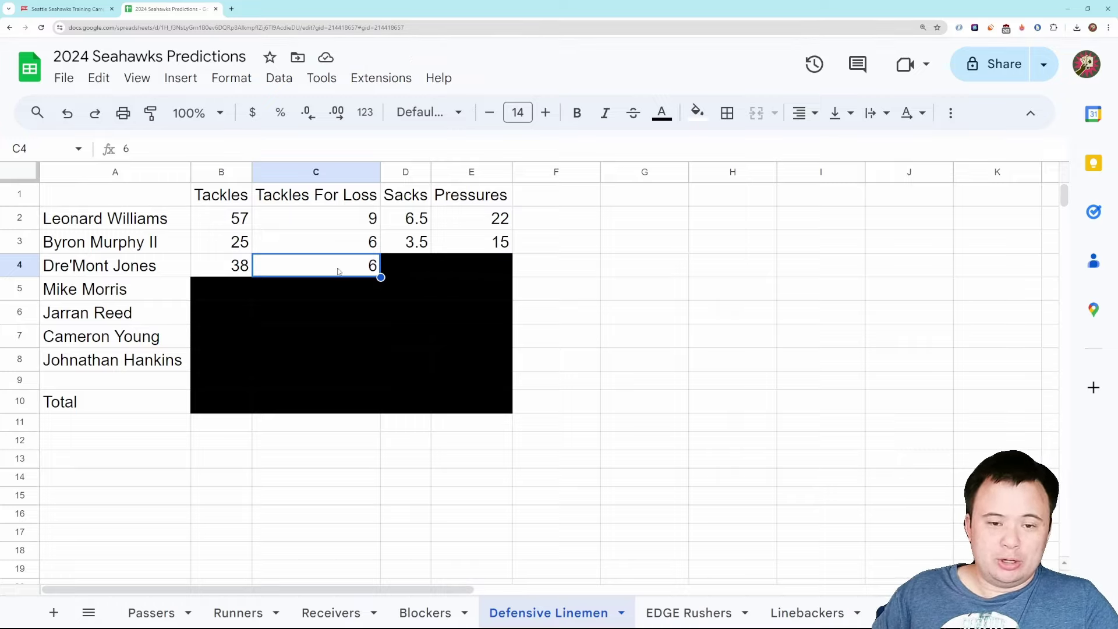
click(409, 268)
click(697, 113)
click(735, 149)
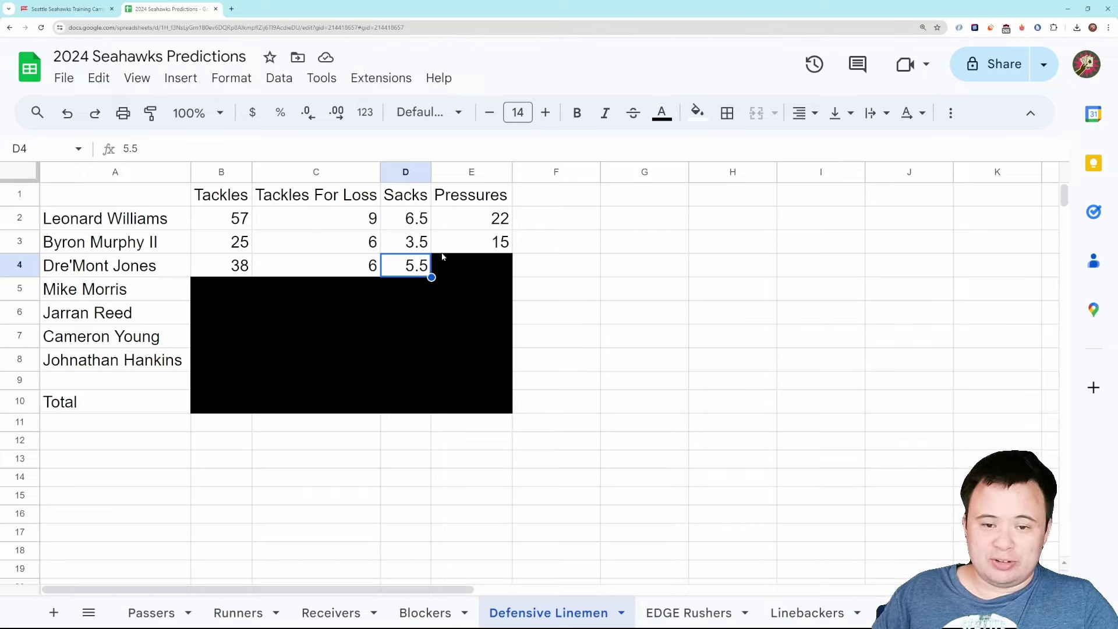
click(482, 263)
click(697, 112)
click(735, 152)
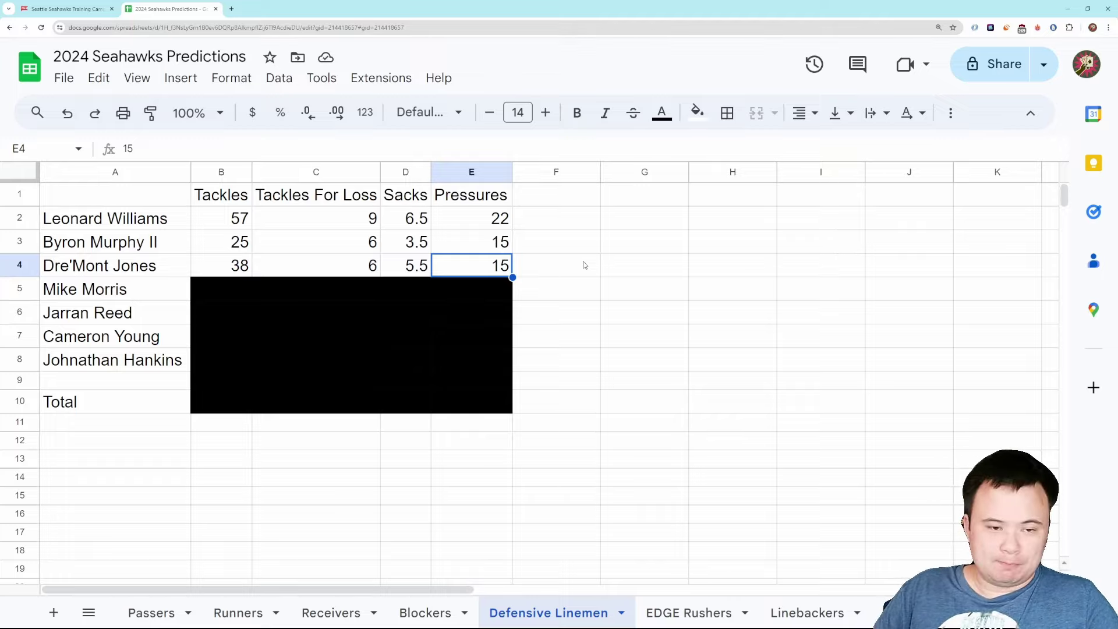
Step: Reset the fill on B5 through E5, revealing 20, 2, 1.5 and 5
click(227, 290)
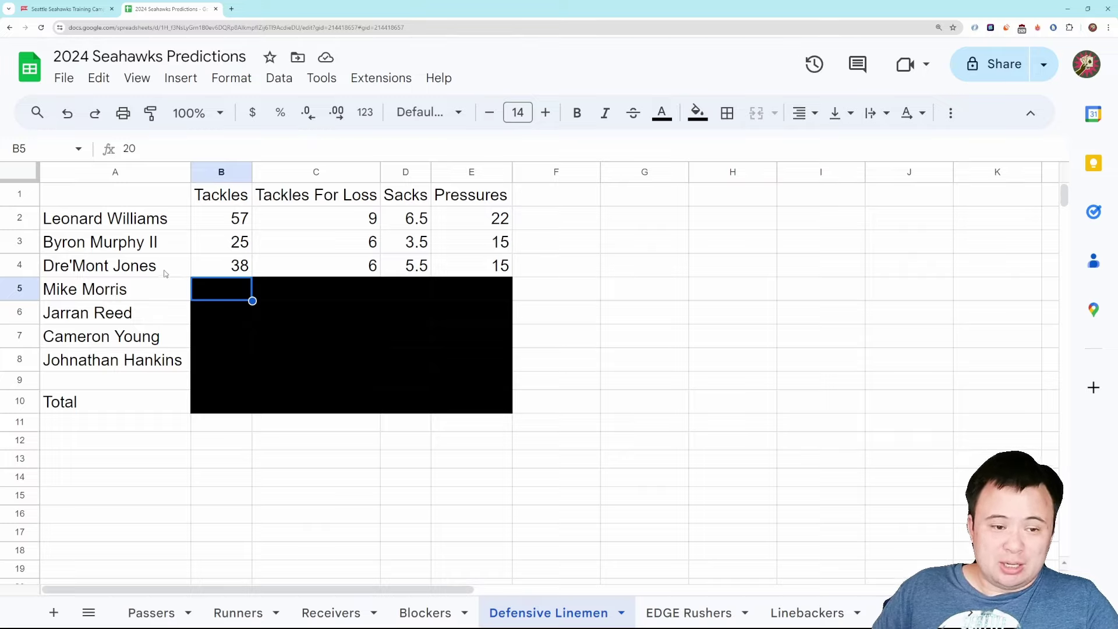
click(697, 112)
click(701, 159)
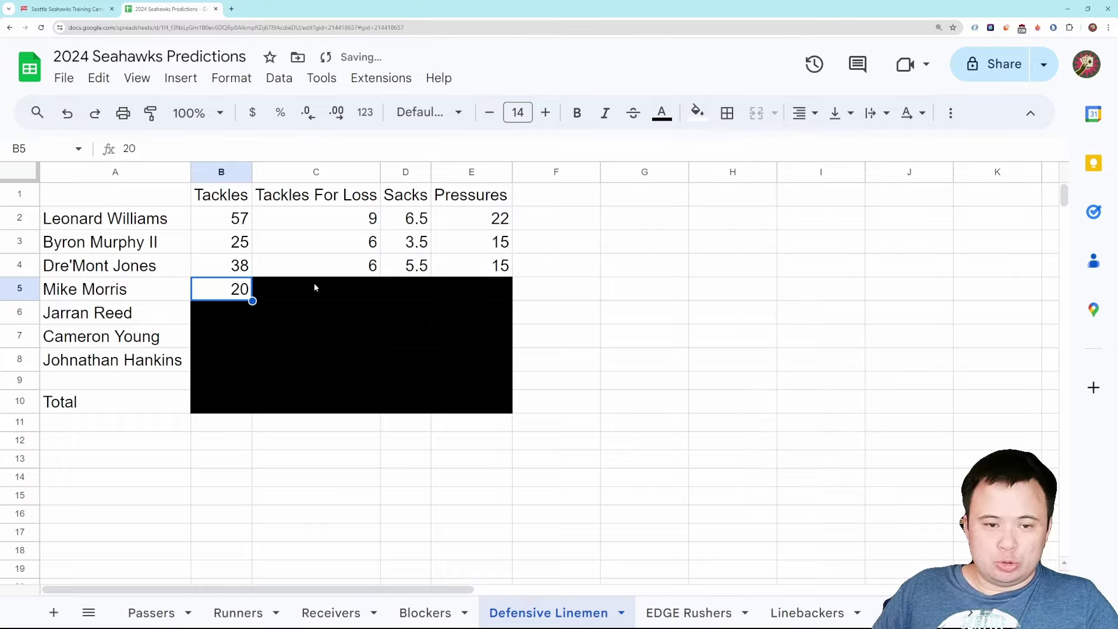
click(312, 284)
click(697, 112)
click(713, 152)
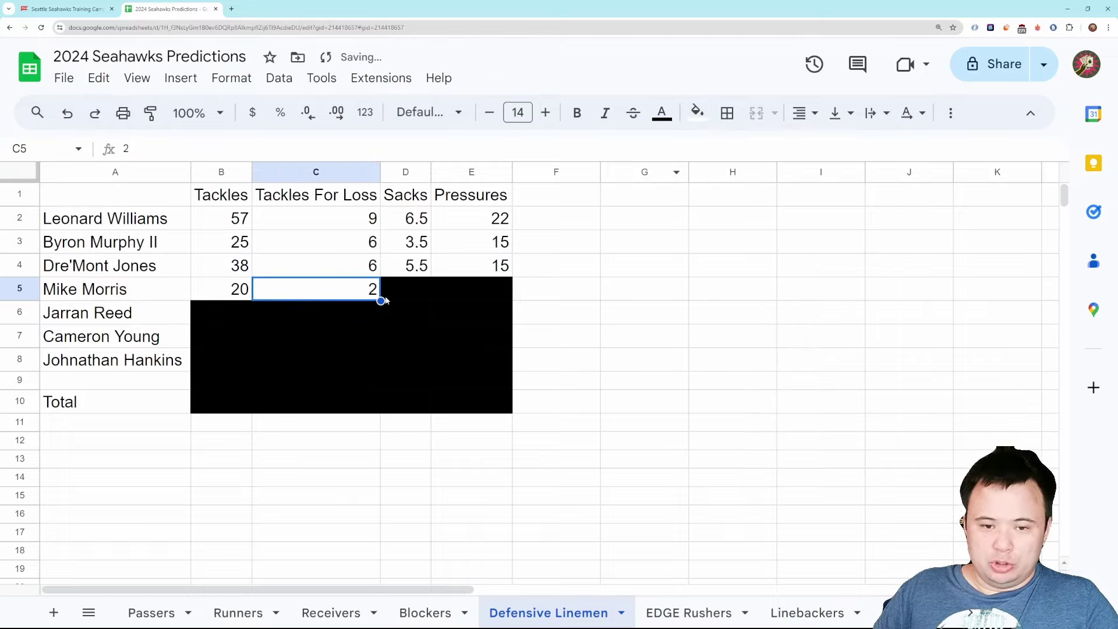
click(393, 296)
click(697, 112)
click(708, 154)
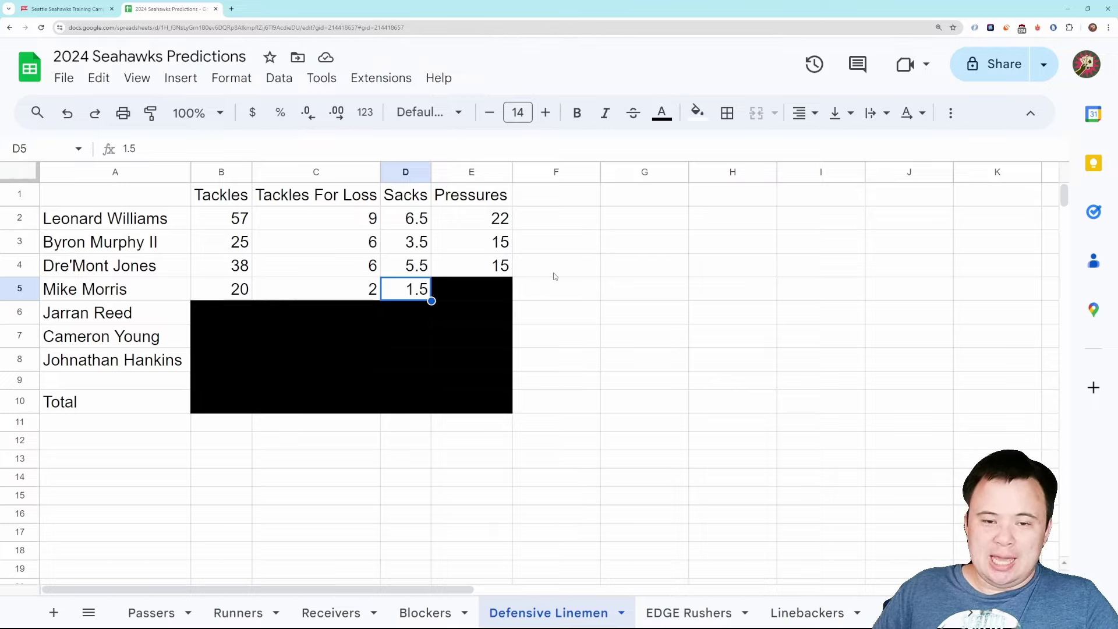
click(480, 288)
click(697, 112)
click(725, 150)
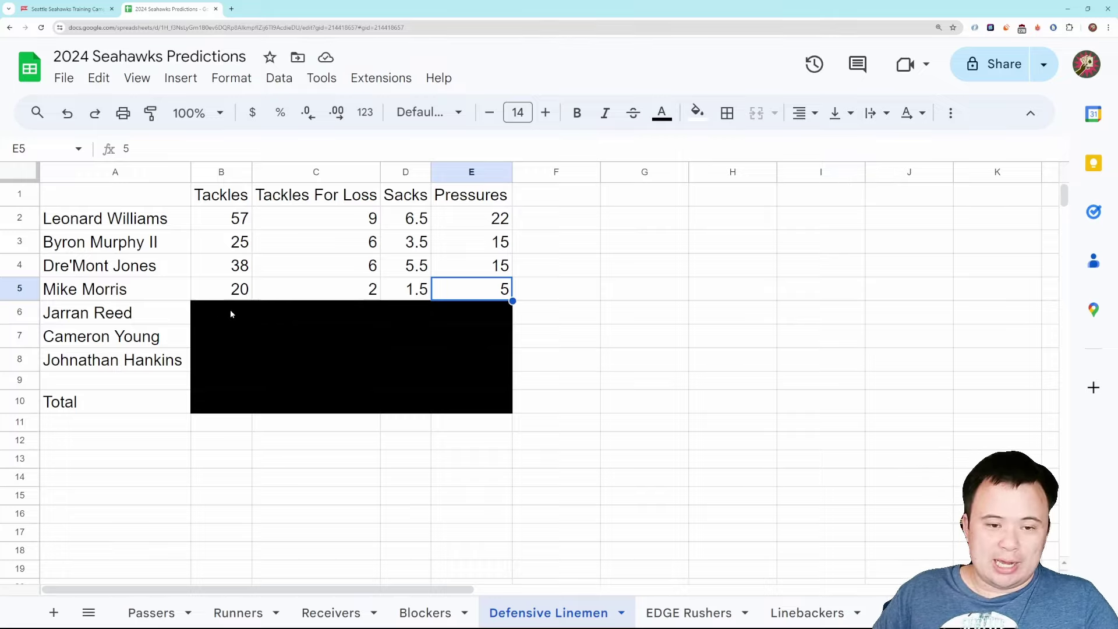
Step: Reset the fill on B6 and C6 to reveal 45 tackles and 5 tackles for loss
click(231, 315)
click(697, 117)
click(735, 149)
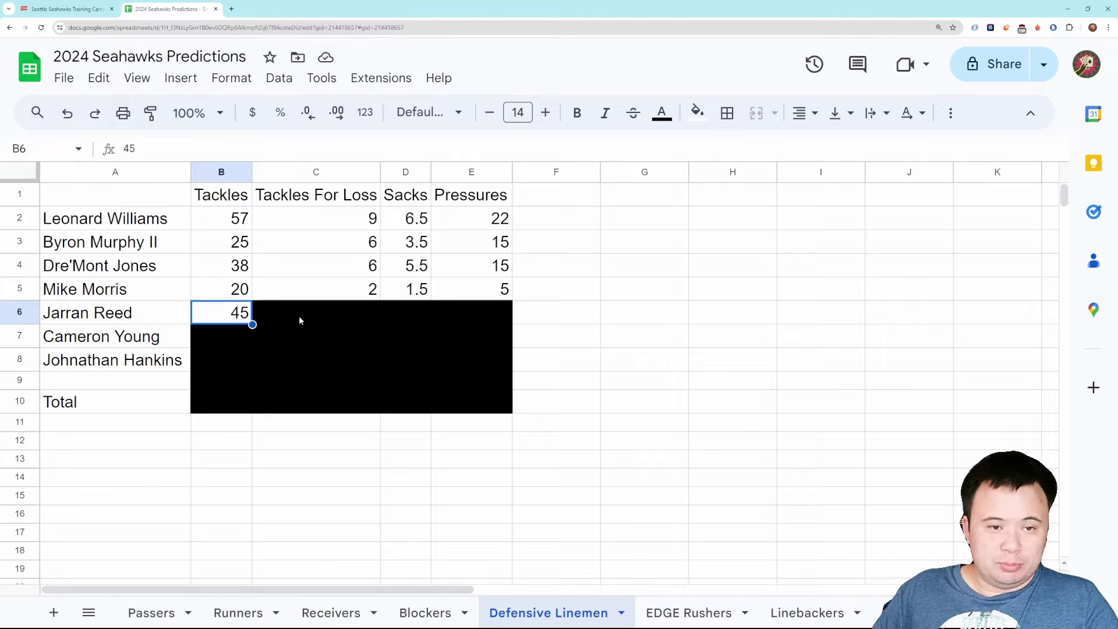
click(299, 316)
click(696, 114)
click(739, 149)
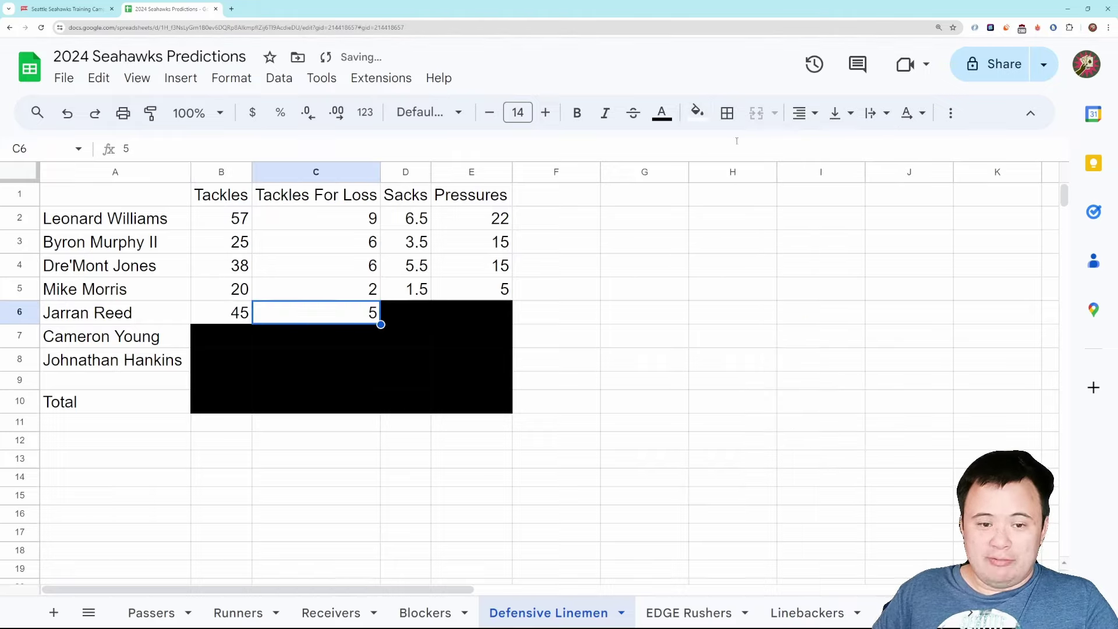
click(619, 313)
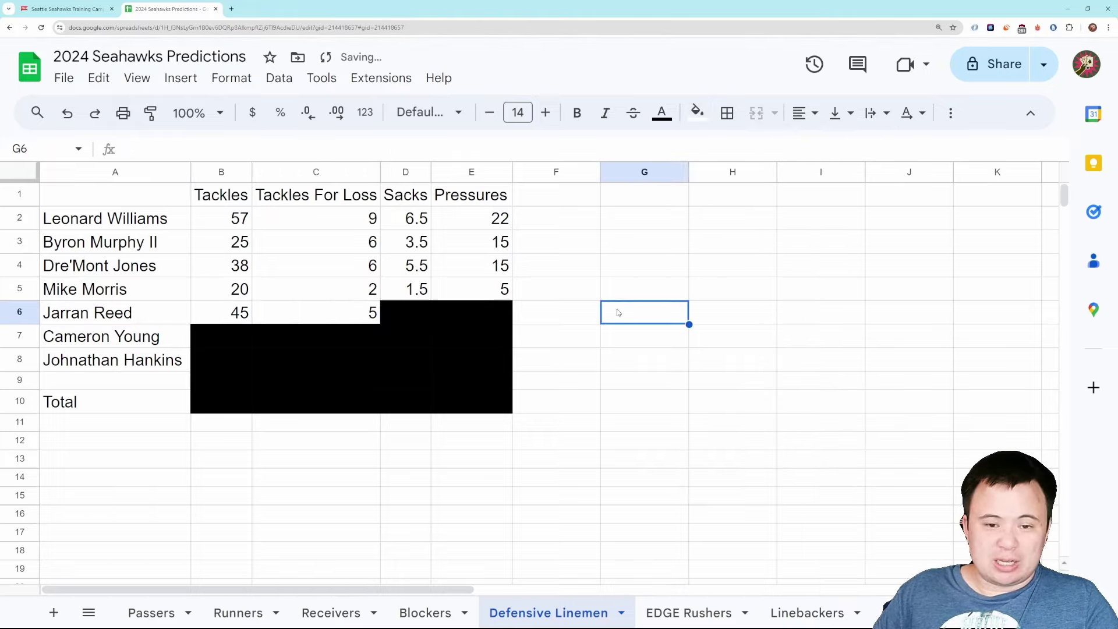
click(340, 318)
click(550, 317)
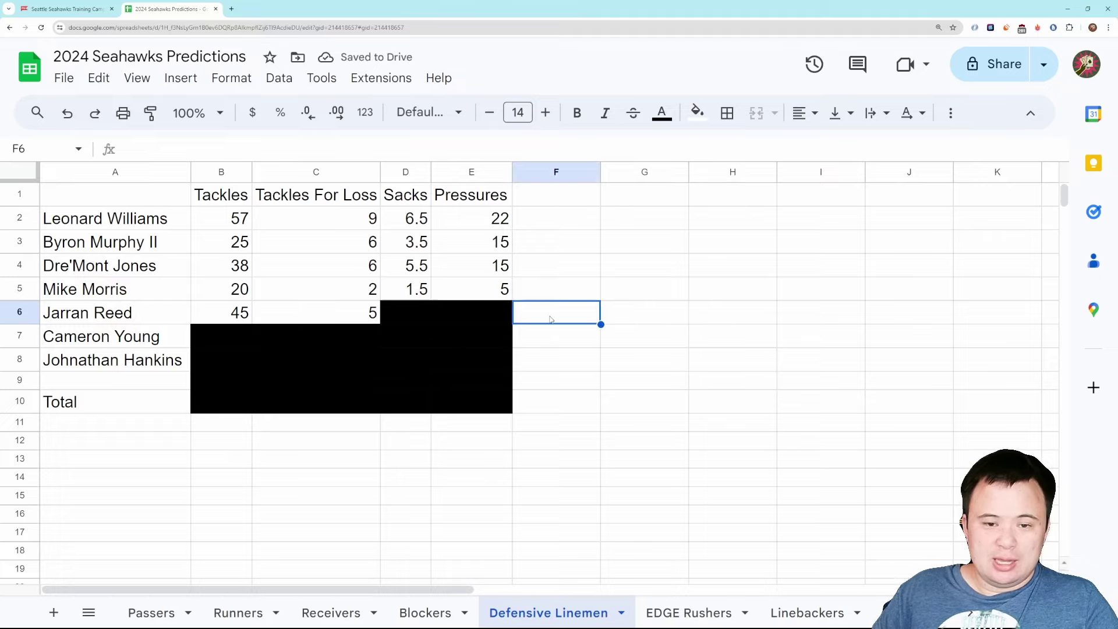
click(473, 274)
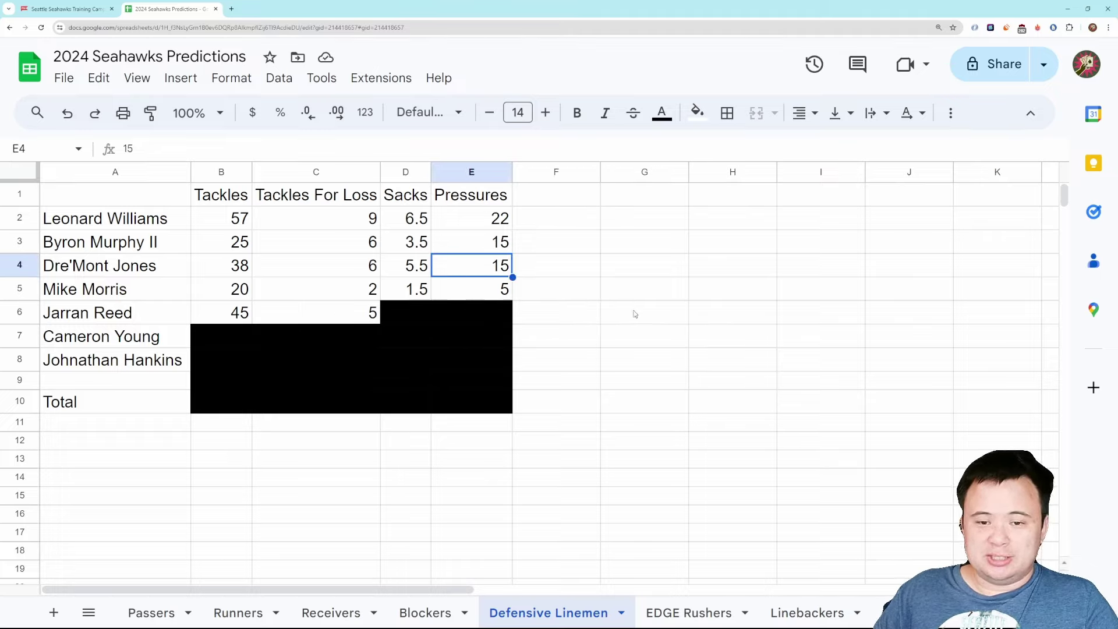
click(619, 303)
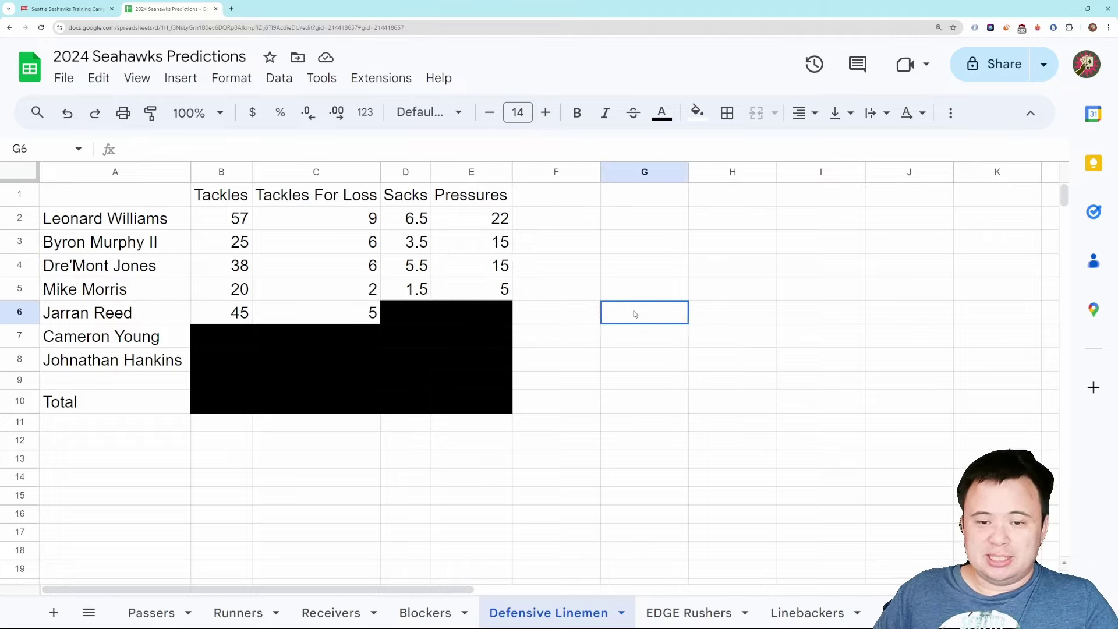
Step: Reset the fill on D6 and E6, showing 5 sacks and 17 pressures
click(401, 315)
click(697, 112)
click(726, 149)
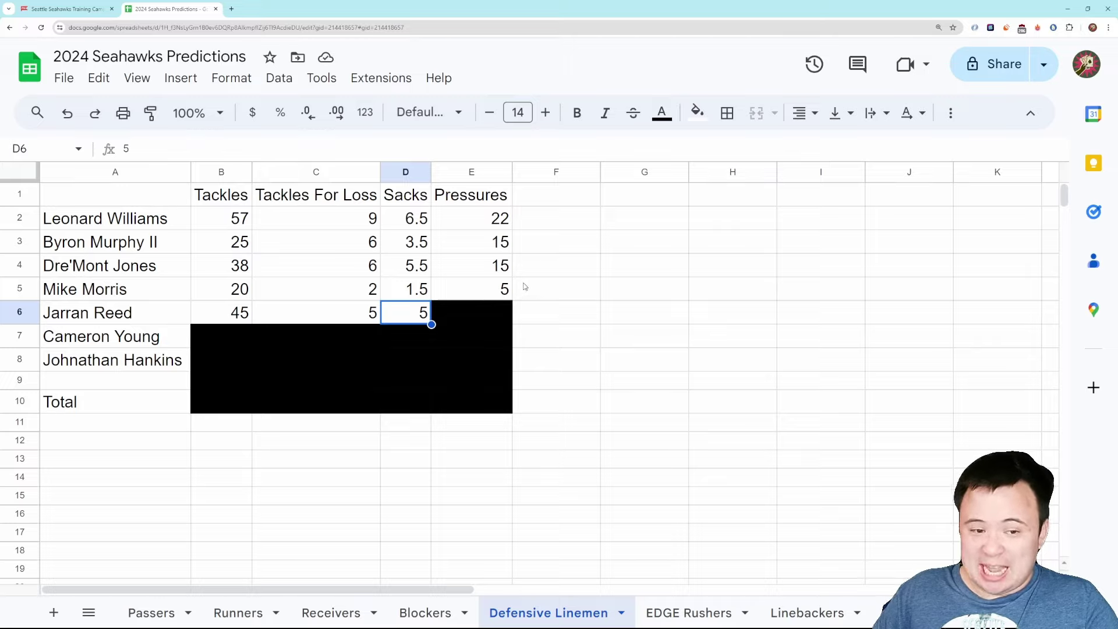
click(484, 313)
click(698, 113)
click(740, 149)
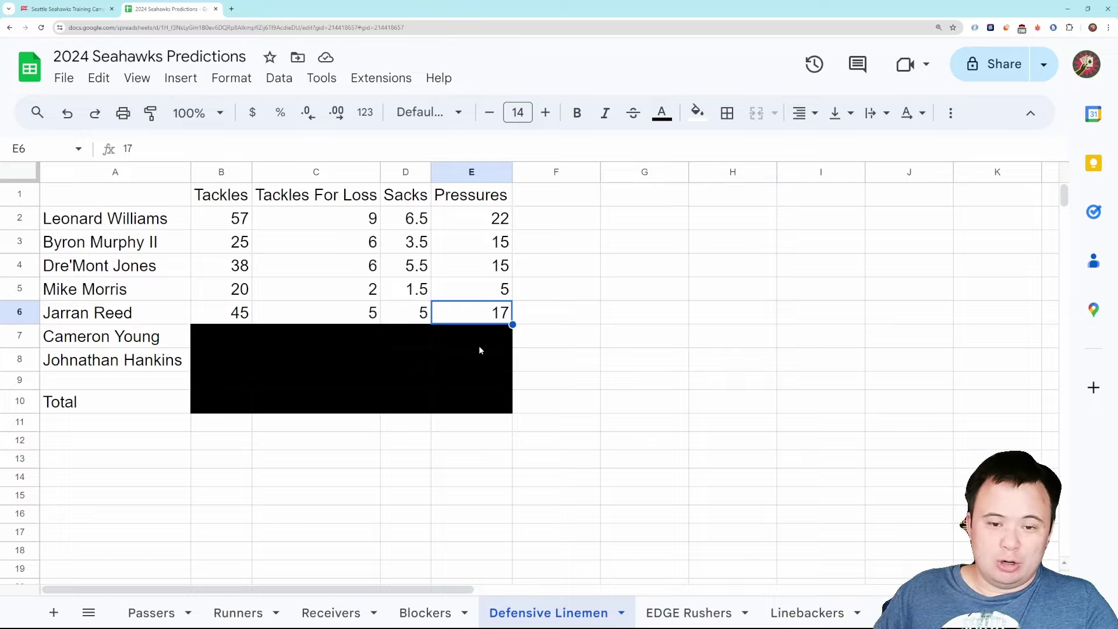
Step: Reset the fill on B7 through E7, revealing 14, 1, 0 and 1
click(215, 337)
click(705, 111)
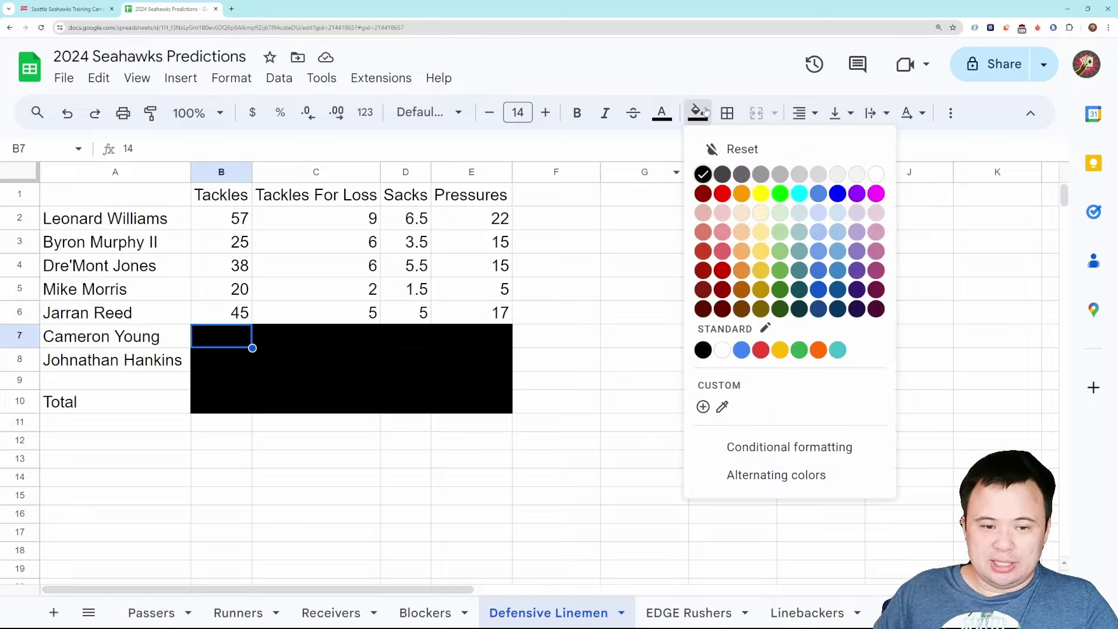
click(735, 149)
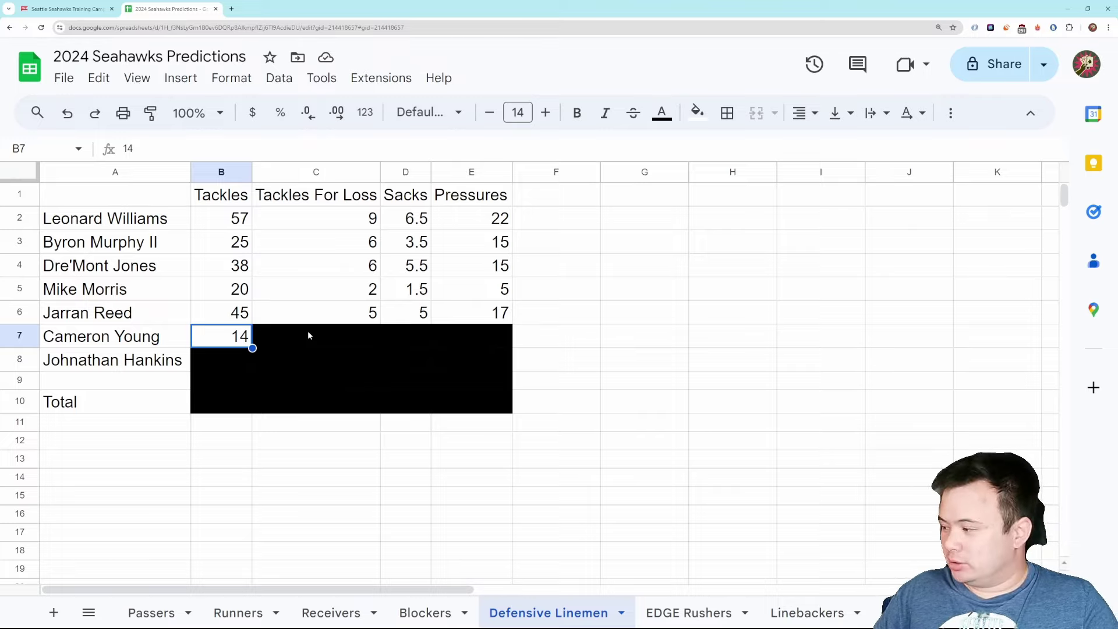
click(309, 333)
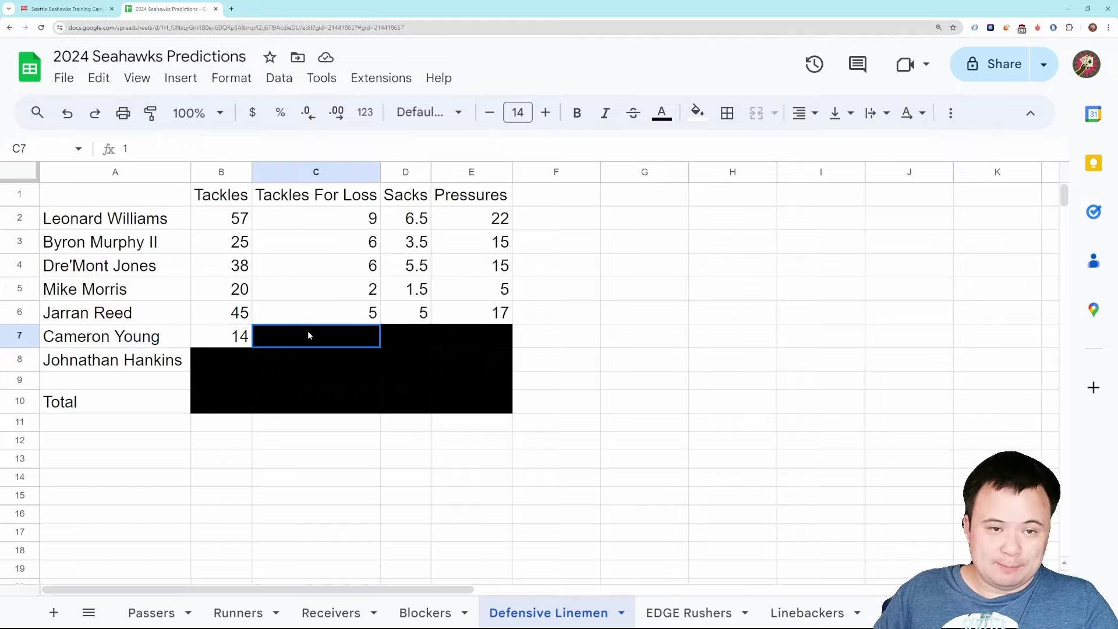
click(698, 112)
click(741, 149)
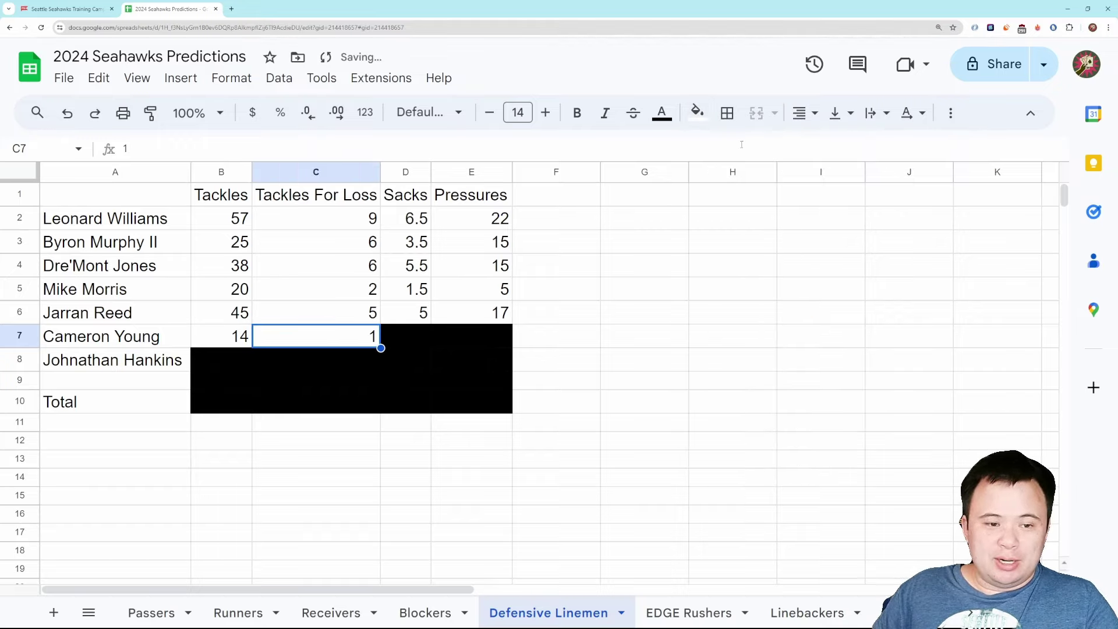
click(422, 338)
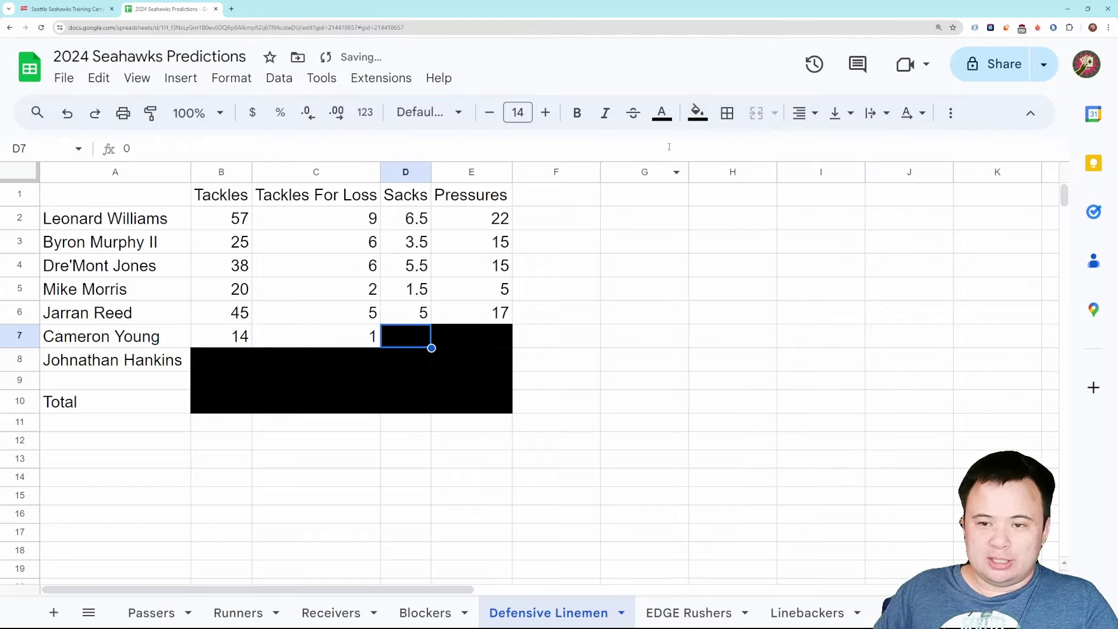
click(697, 113)
click(711, 150)
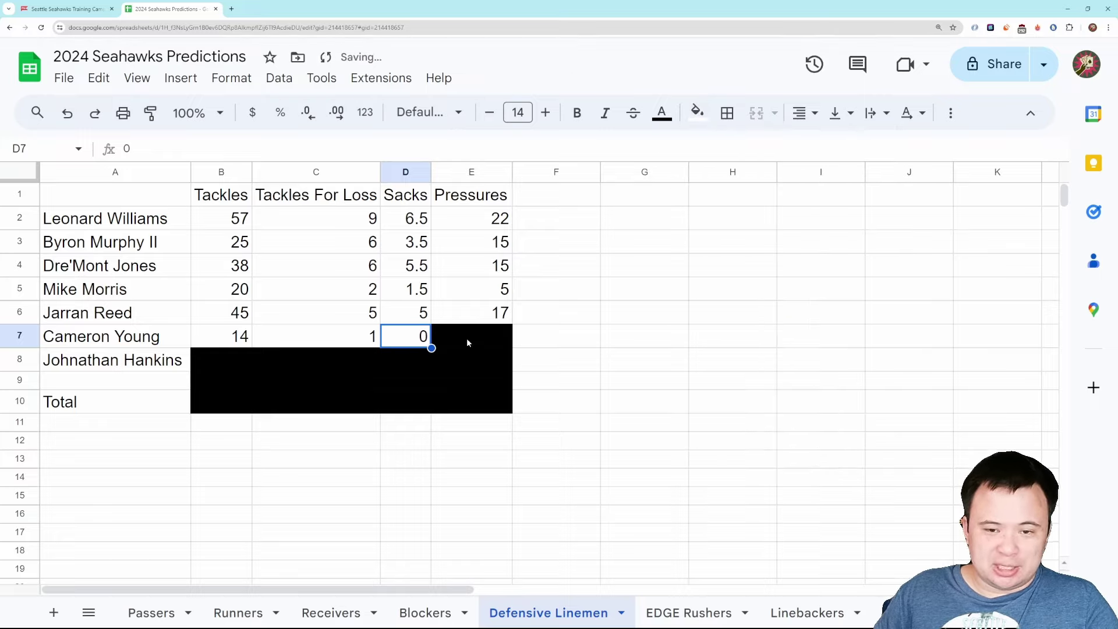
click(469, 343)
click(697, 113)
click(720, 148)
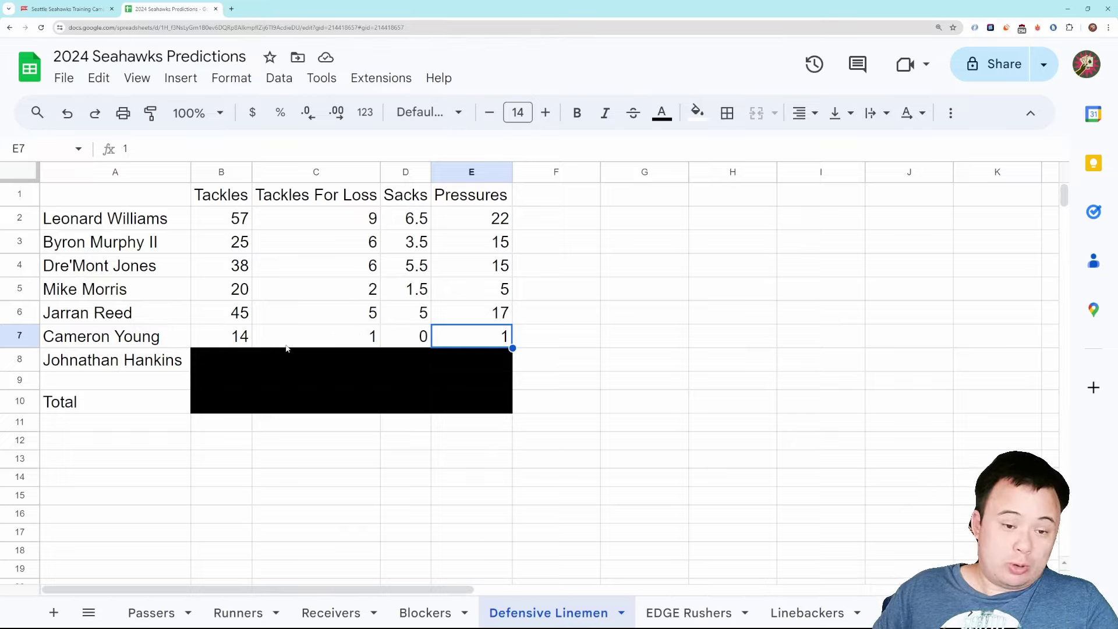
Step: Reset the fill on B8 through E8, revealing 8, 0, 0 and 0
click(201, 361)
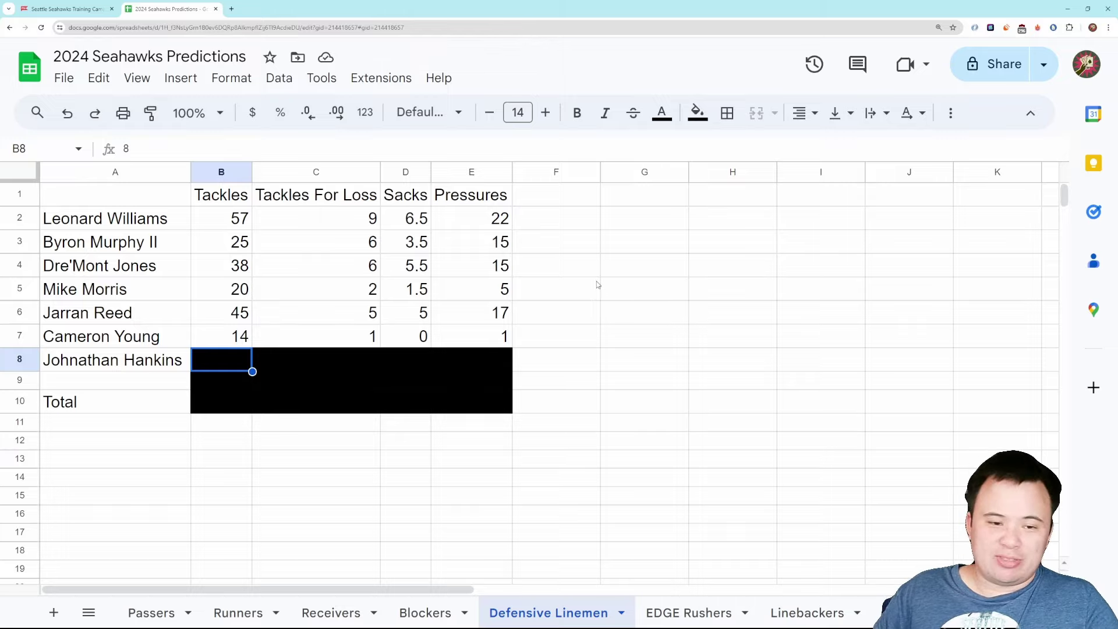
click(702, 117)
click(729, 146)
click(345, 352)
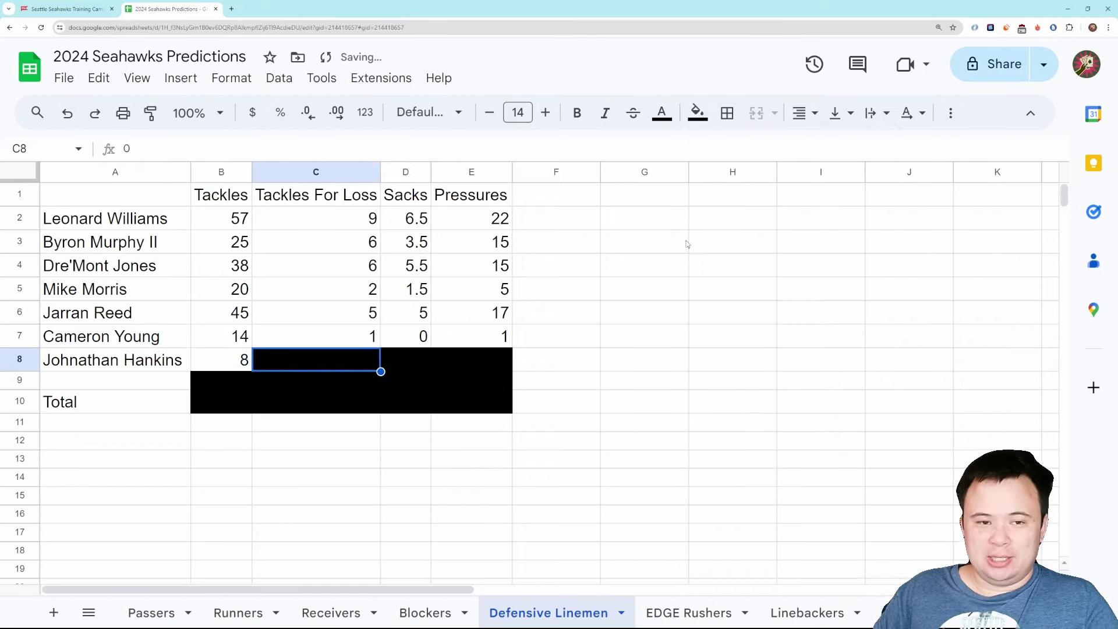
click(697, 113)
click(729, 146)
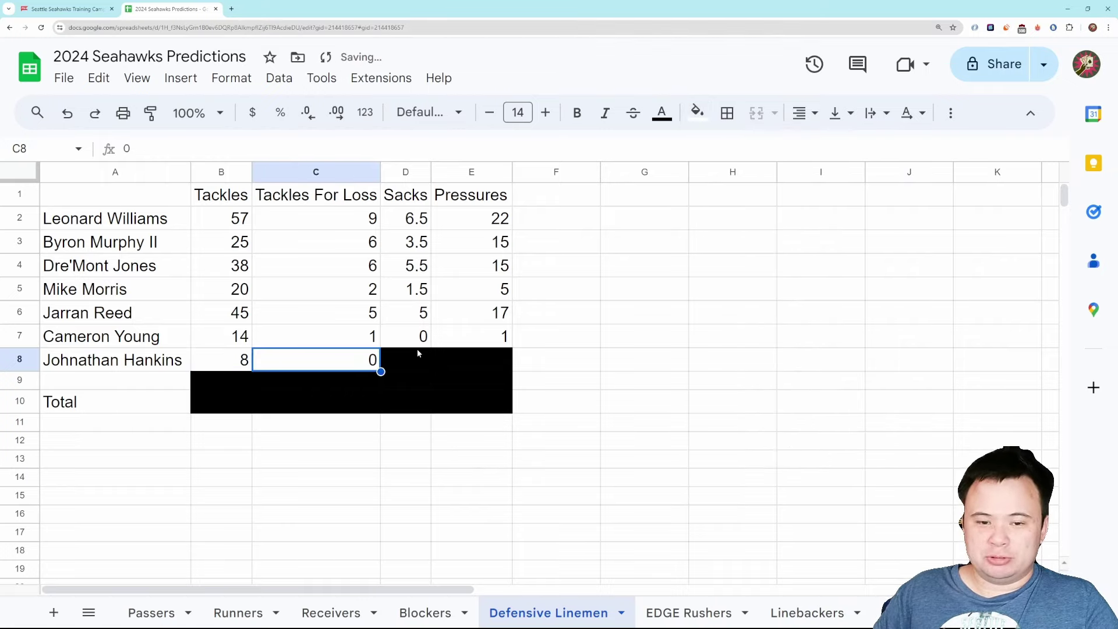
click(417, 356)
click(697, 113)
click(730, 147)
click(480, 362)
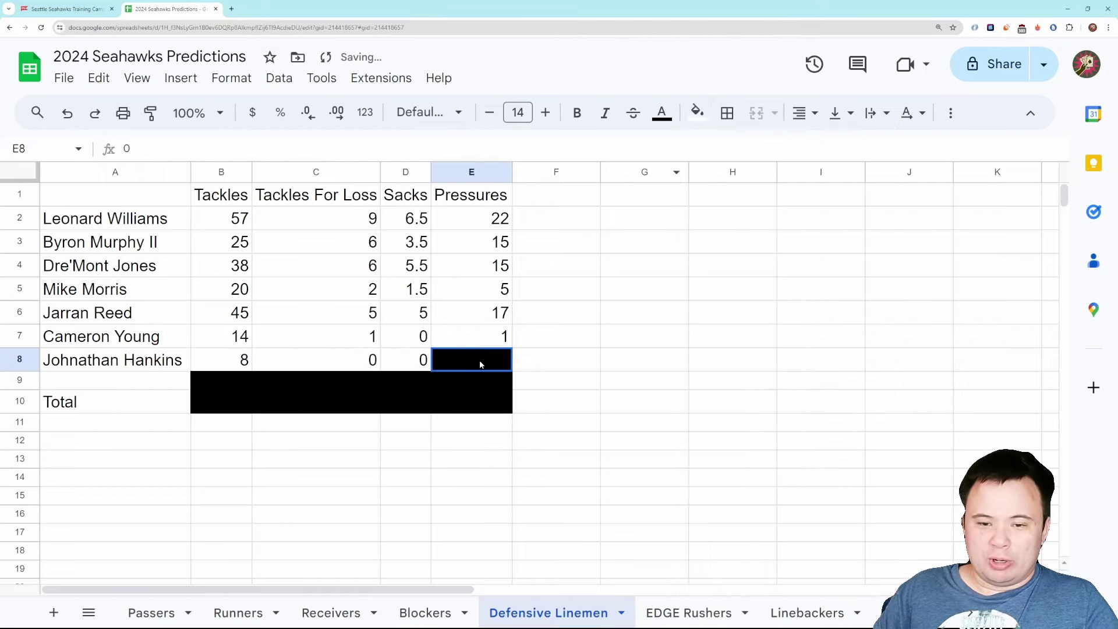
click(697, 113)
click(729, 146)
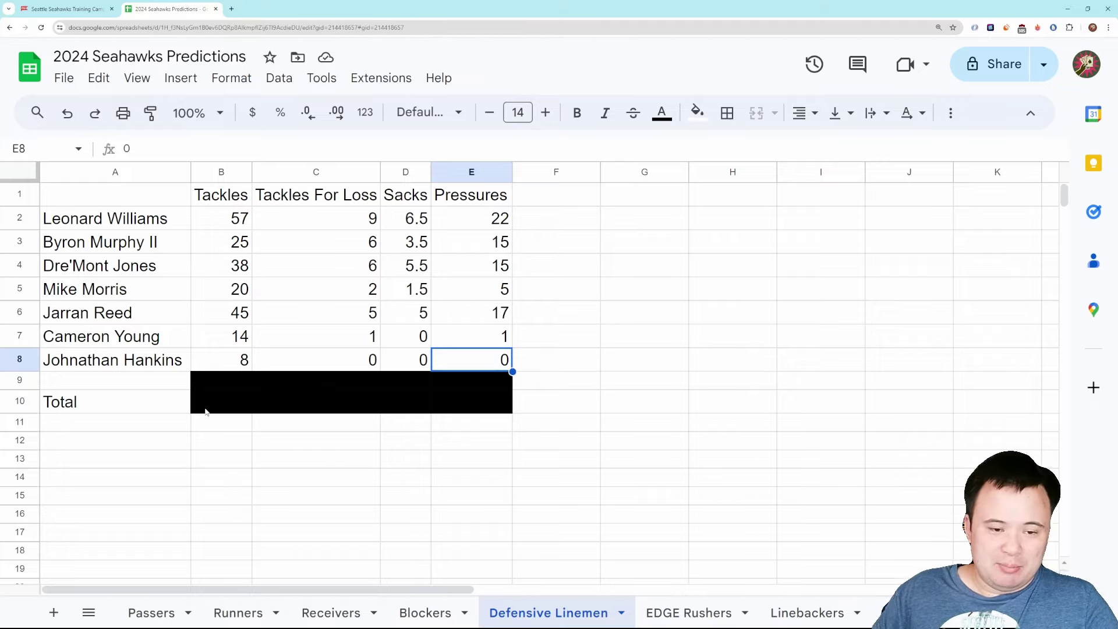
Step: Reset the black fill on B10:E10 to show totals 207, 29, 22 and 75
drag(206, 408, 466, 408)
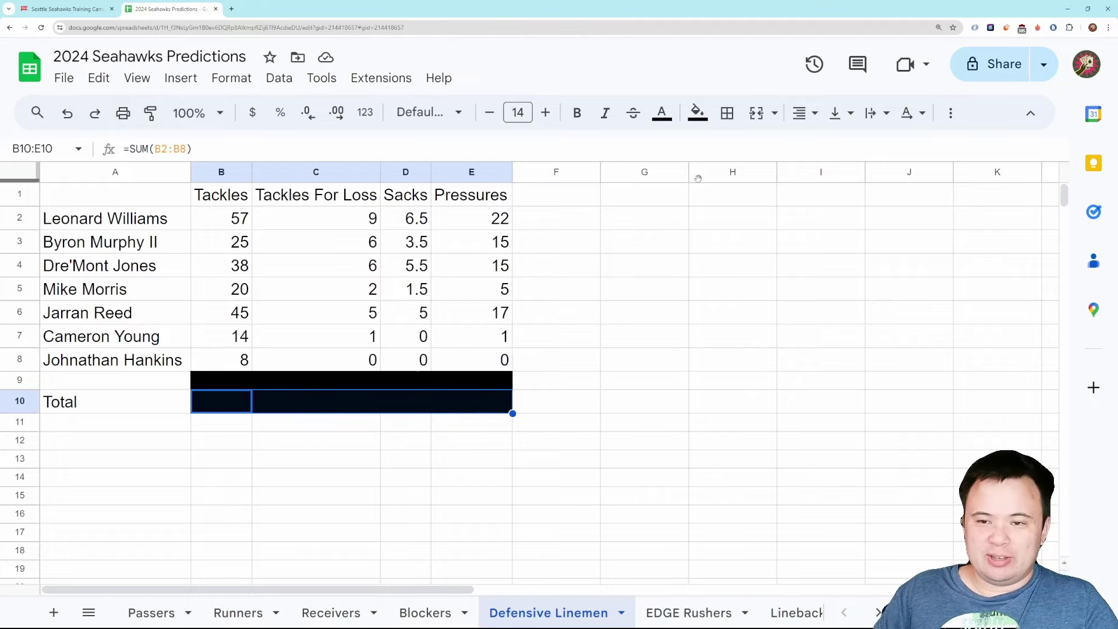
click(698, 112)
click(747, 148)
click(460, 463)
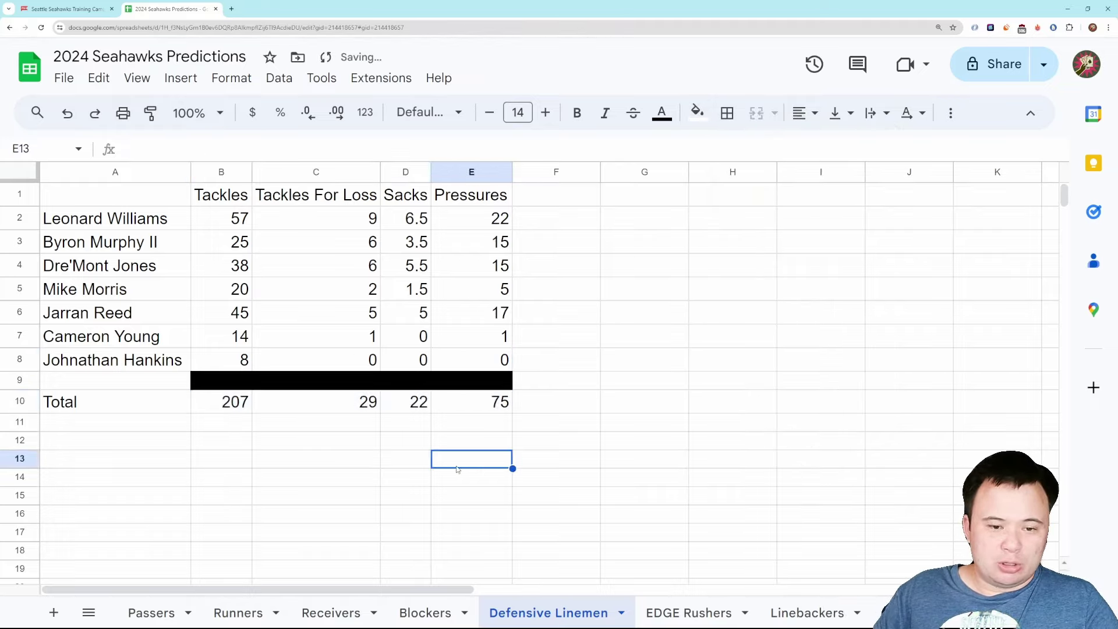